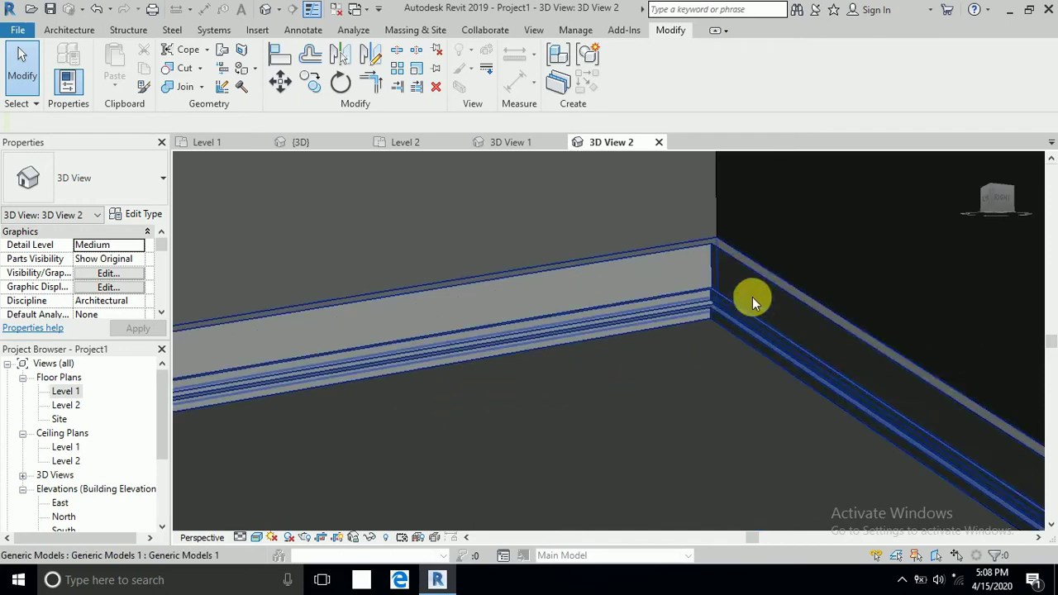
- Zoom, orbit and pan around the room corner to inspect the skirting along the wall bases
scroll(743, 284, up, 2)
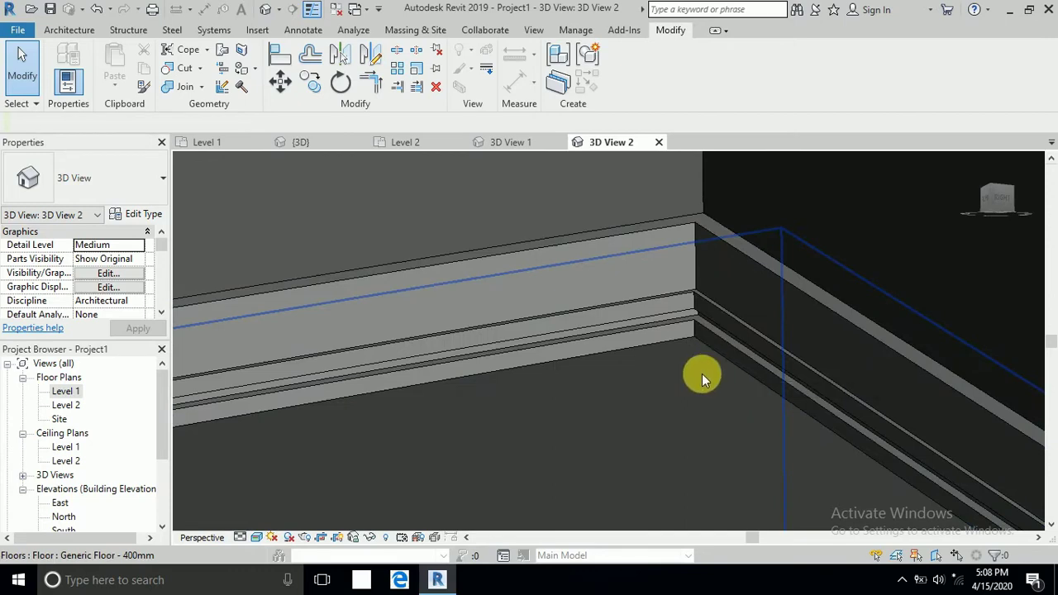
shift+middle_drag(692, 356, 681, 353)
mouse_move(862, 402)
middle_down()
mouse_move(866, 366)
mouse_move(783, 319)
middle_up()
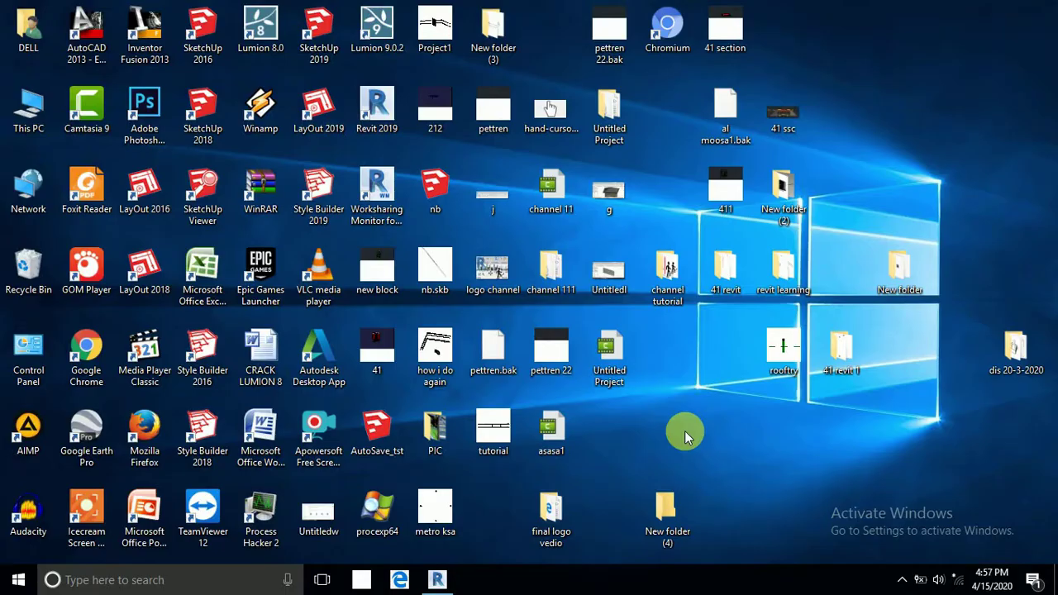
- Restore the Revit window from the taskbar and orbit the building to a new angle
click(437, 579)
mouse_move(809, 423)
shift+middle_down()
mouse_move(861, 392)
mouse_move(774, 350)
mouse_move(838, 349)
mouse_move(878, 385)
shift+middle_up()
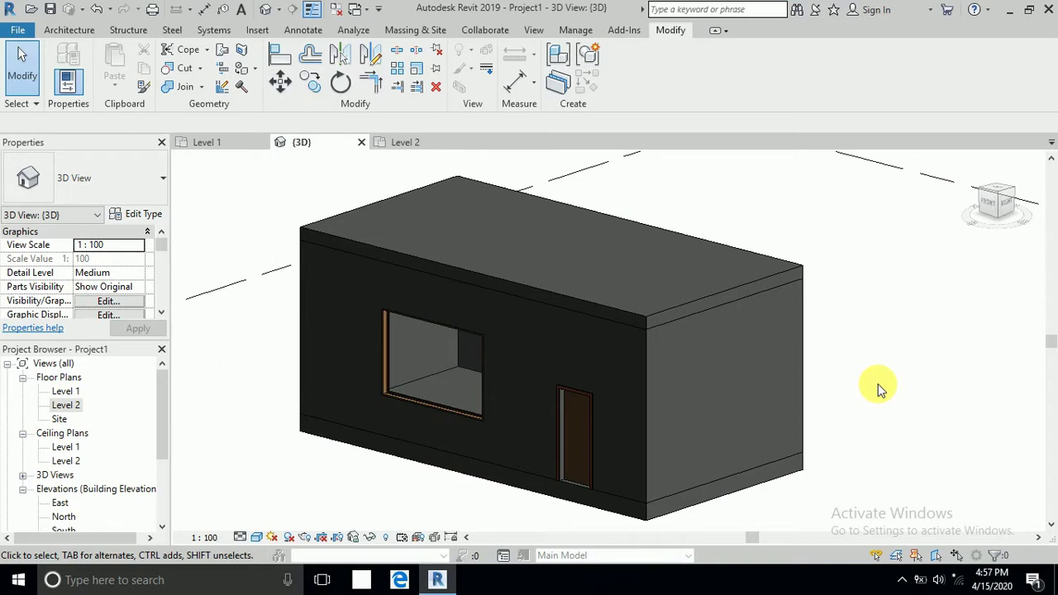
- Switch the 3D view's visual style to Wireframe
middle_drag(886, 401, 878, 395)
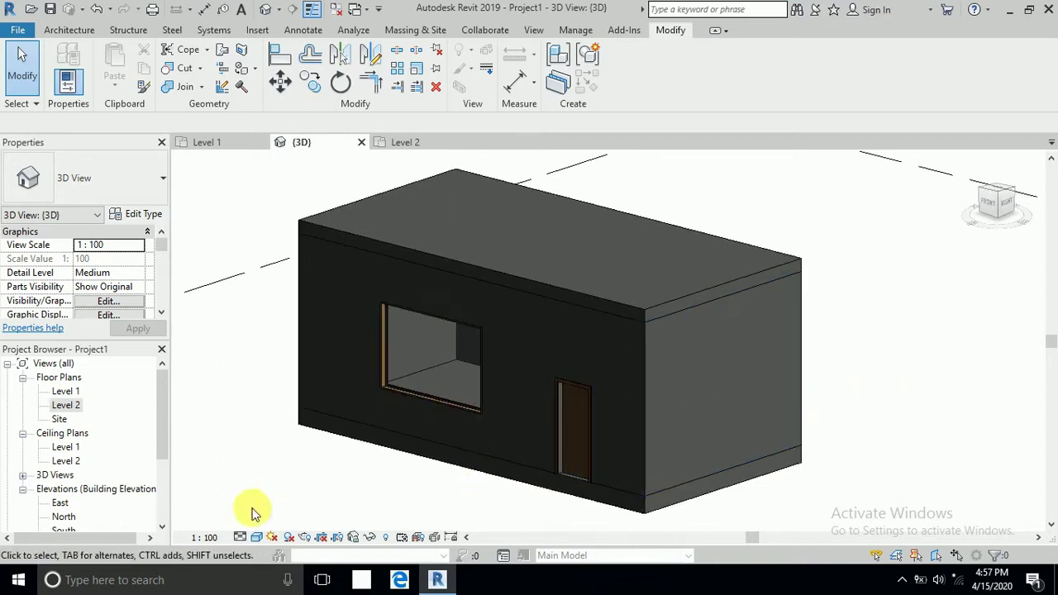
click(257, 537)
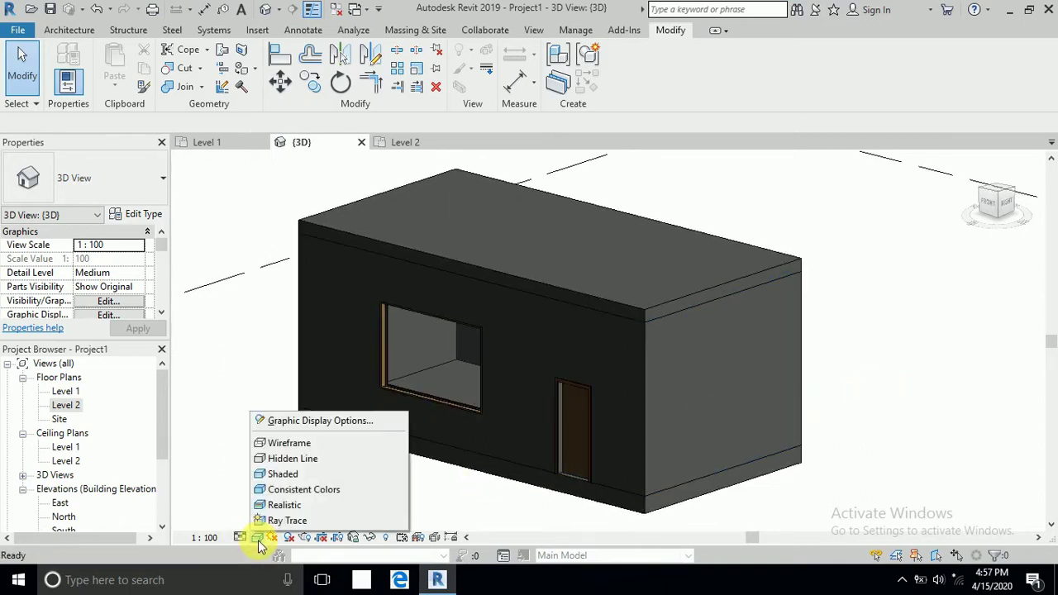
click(276, 443)
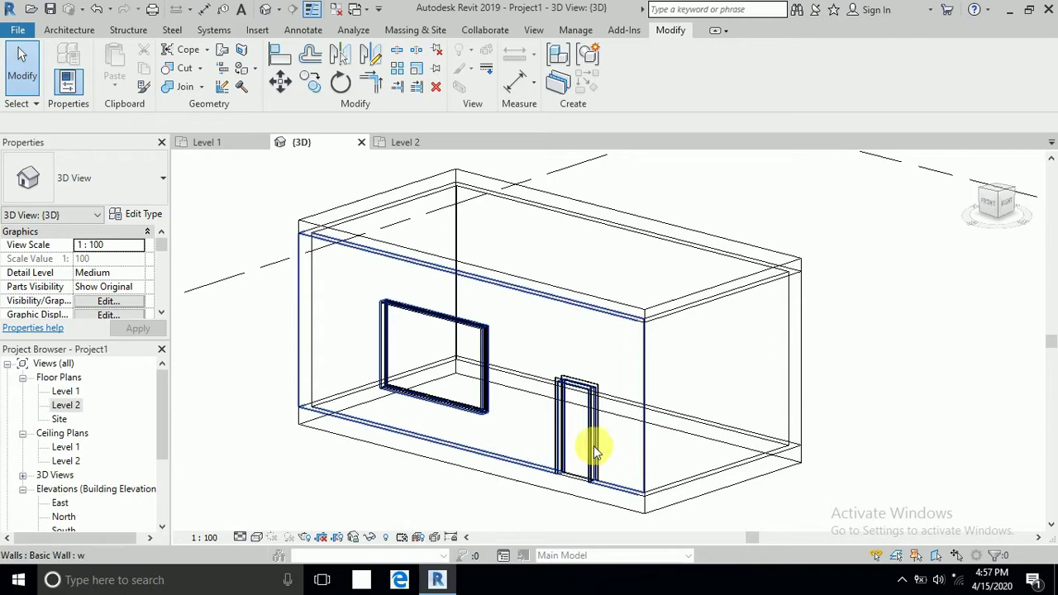
middle_drag(855, 287, 880, 287)
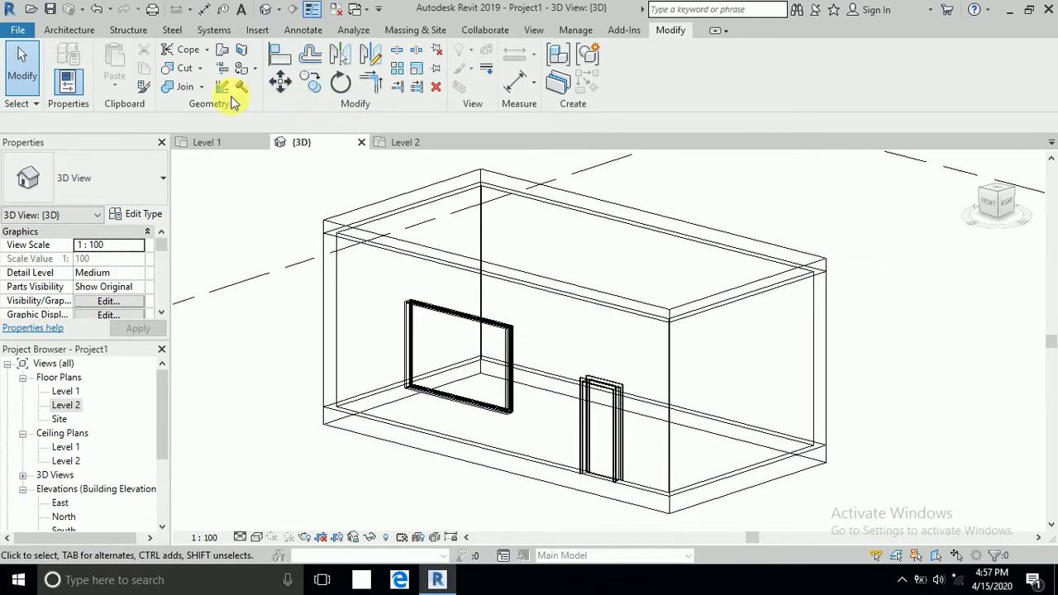
- Create a Model In-Place component in the Generic Models category named 'Generic Models 1'
click(84, 32)
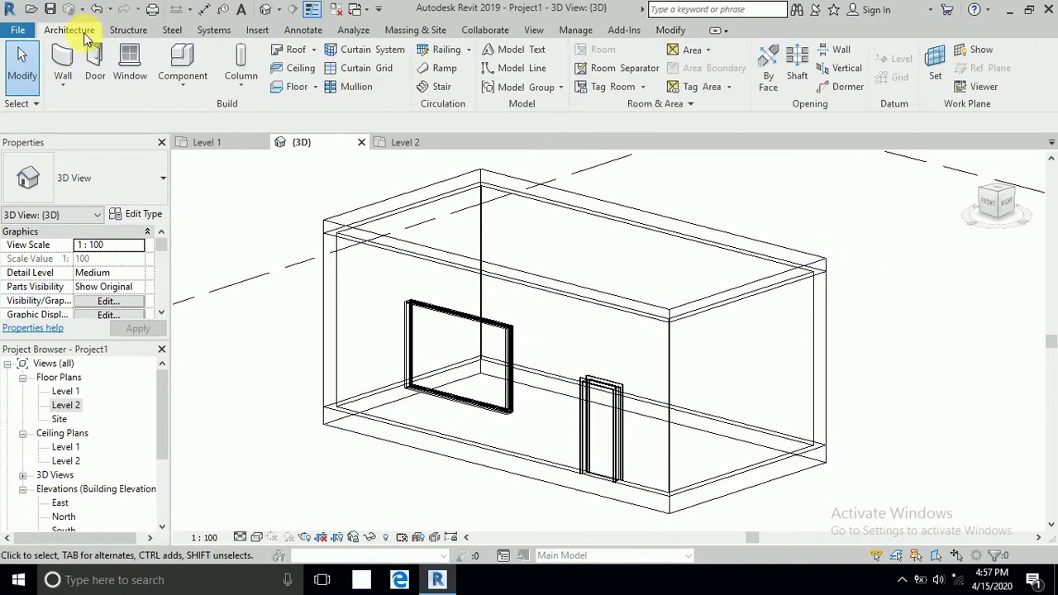
click(183, 93)
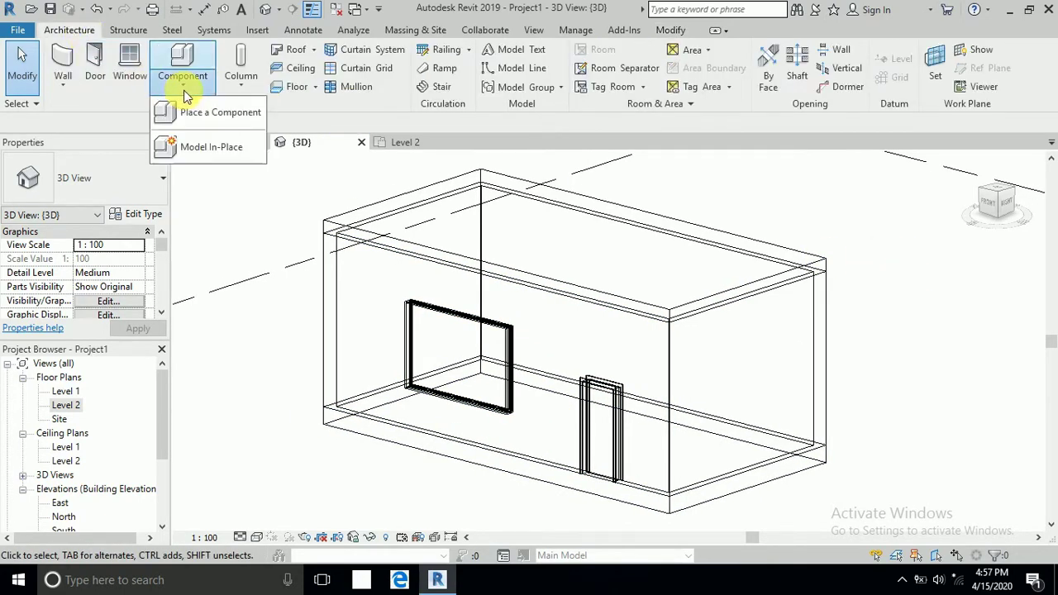
click(209, 147)
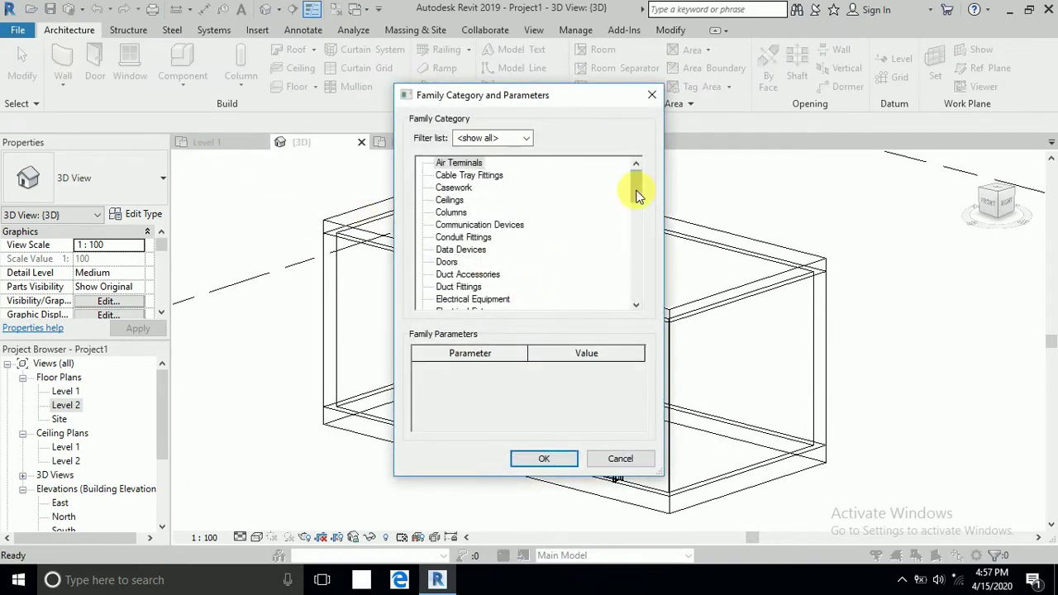
drag(636, 194, 634, 214)
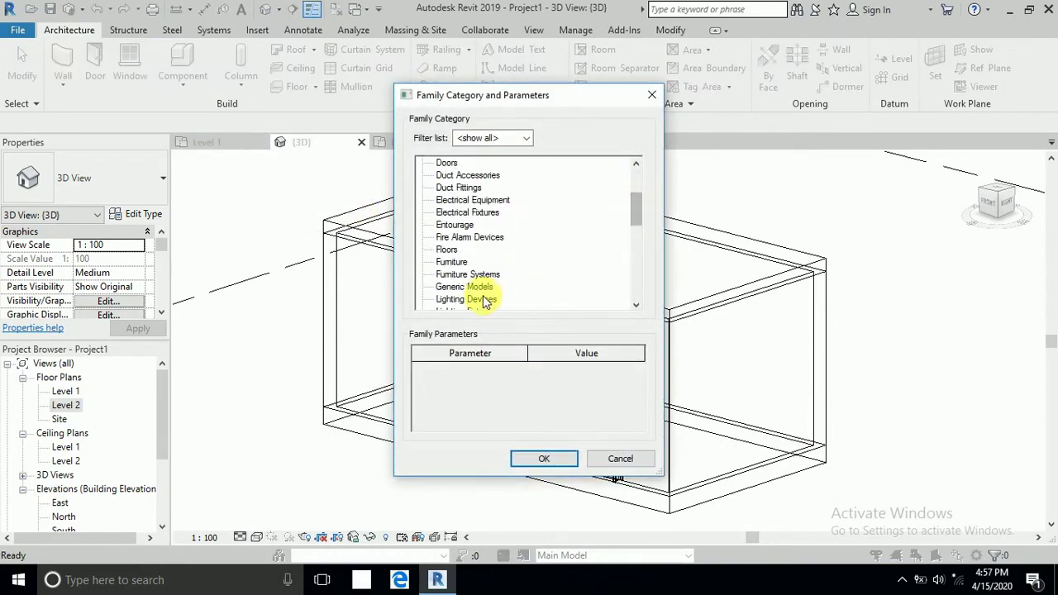
click(529, 458)
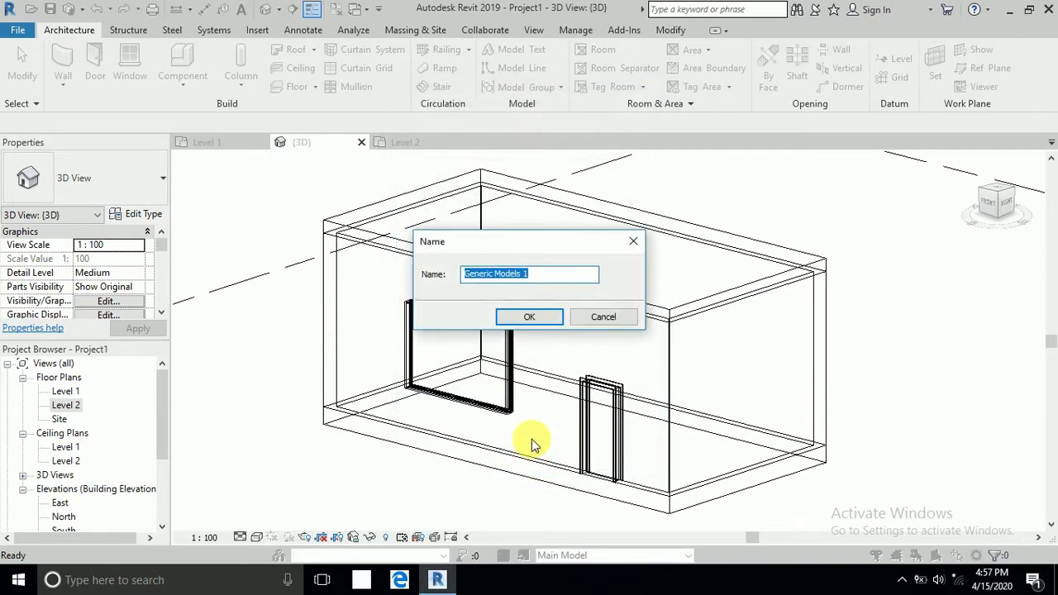
click(543, 318)
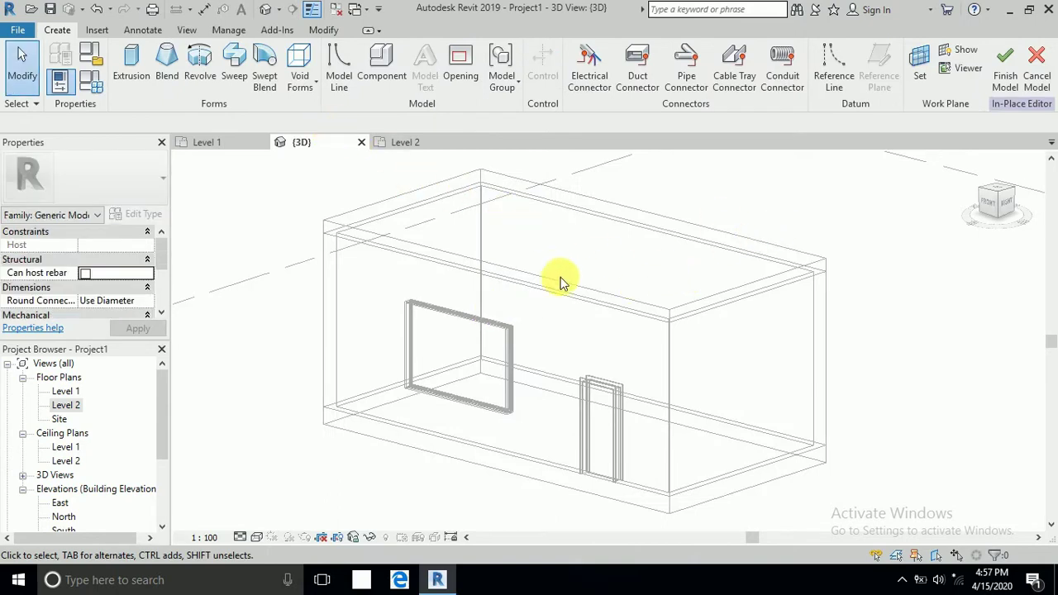
- Start a solid sweep and open its path sketch, cancelling a trial Line tool
click(236, 79)
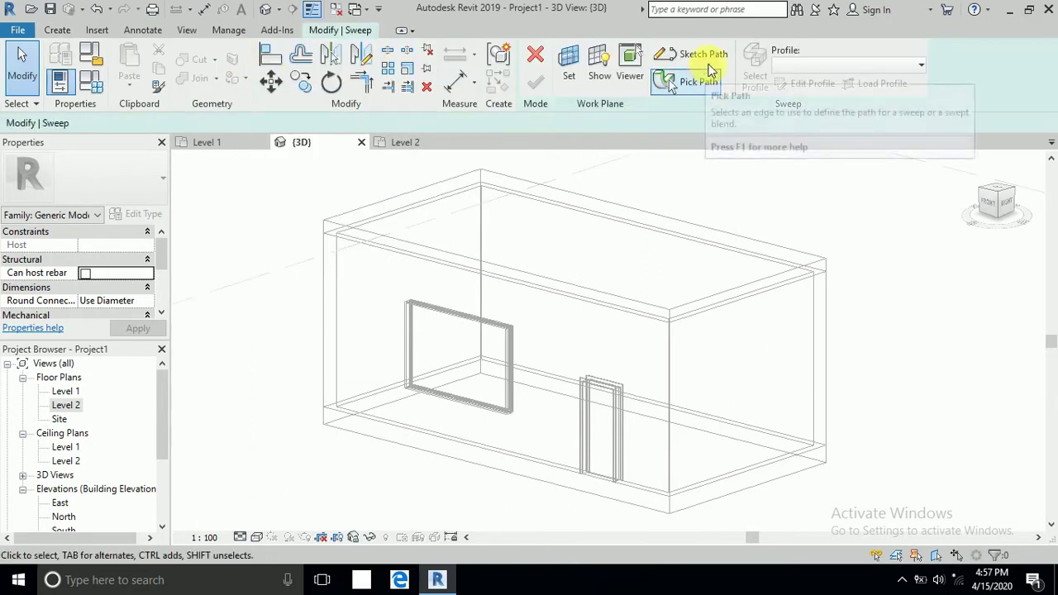
click(711, 60)
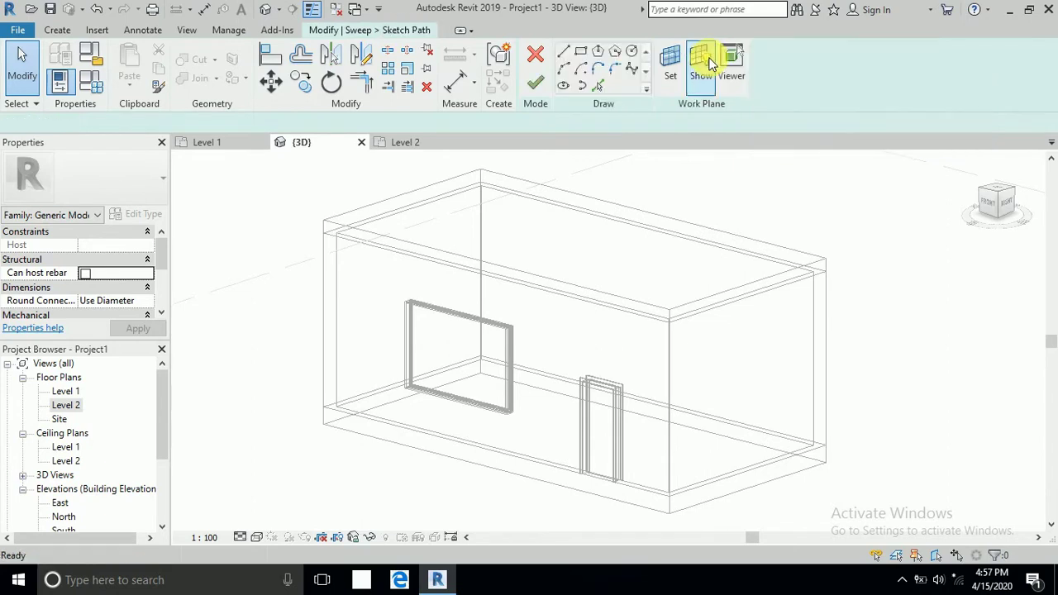
click(698, 235)
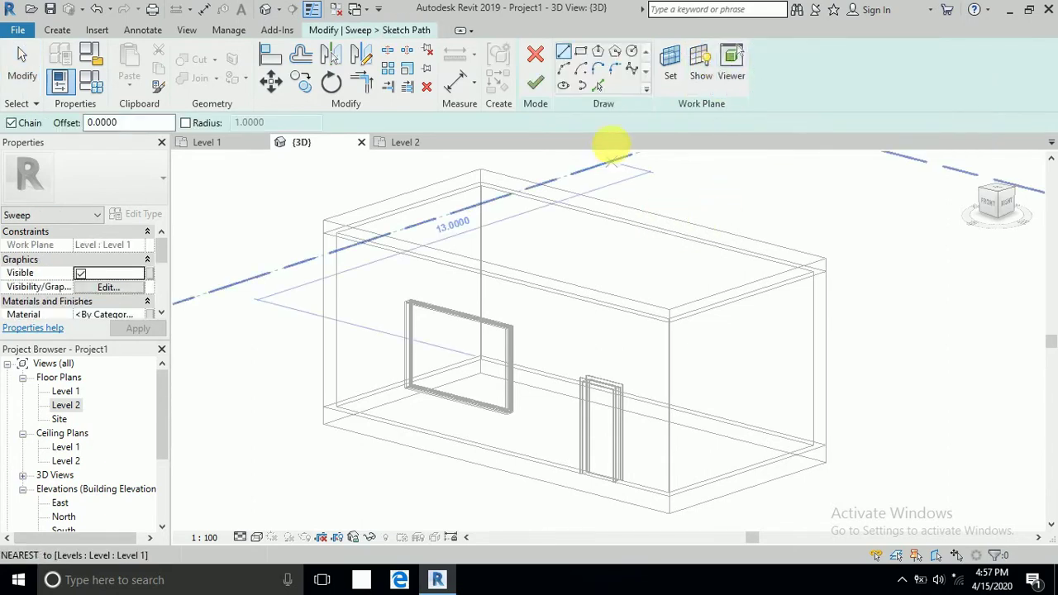
click(563, 54)
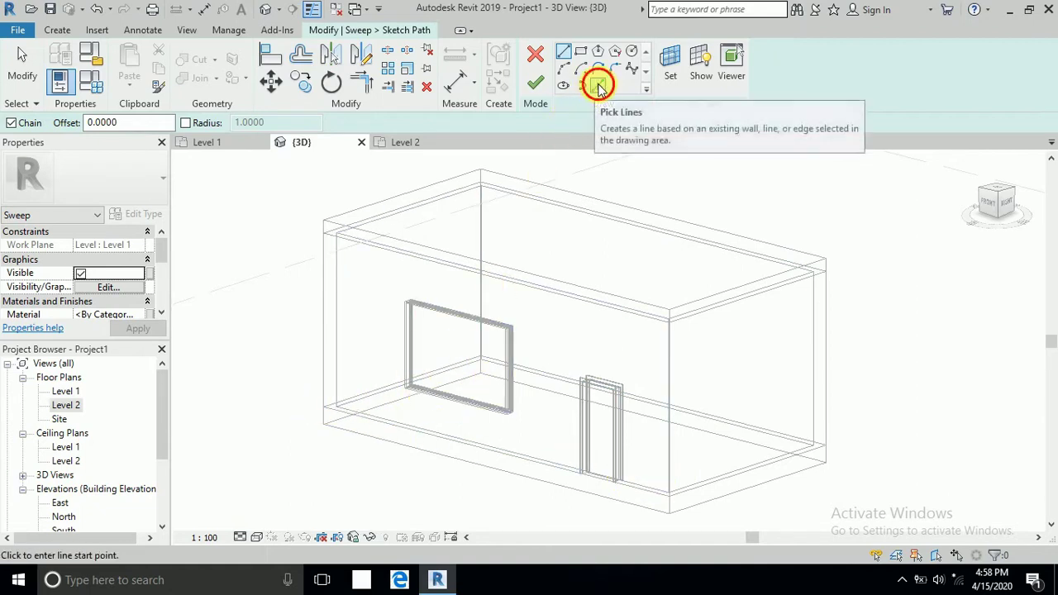
- Pick the door wall's bottom edge as the sweep path and lock it to the wall
click(597, 88)
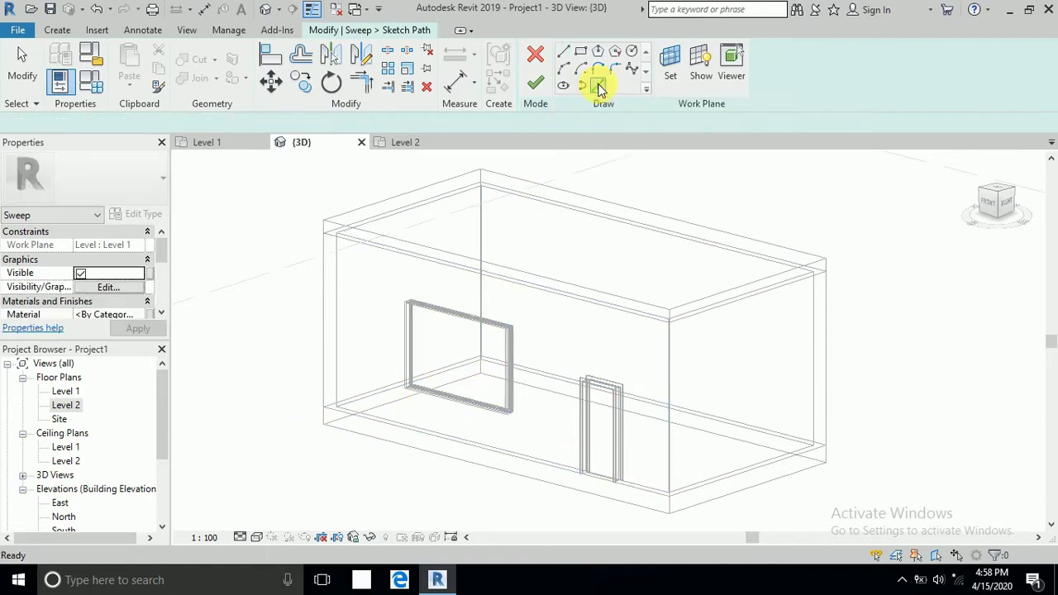
click(746, 433)
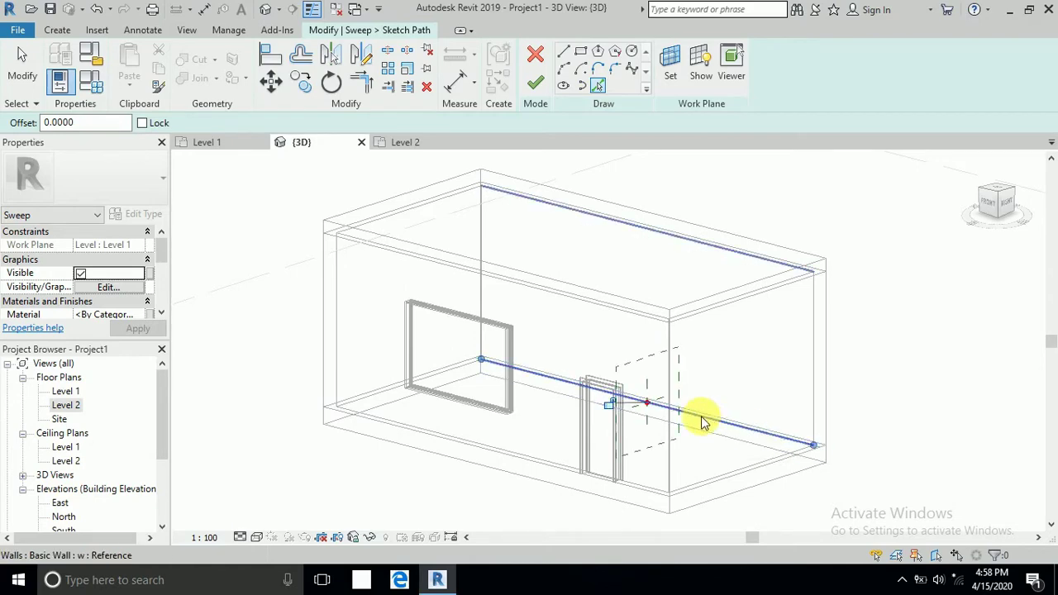
scroll(662, 410, up, 2)
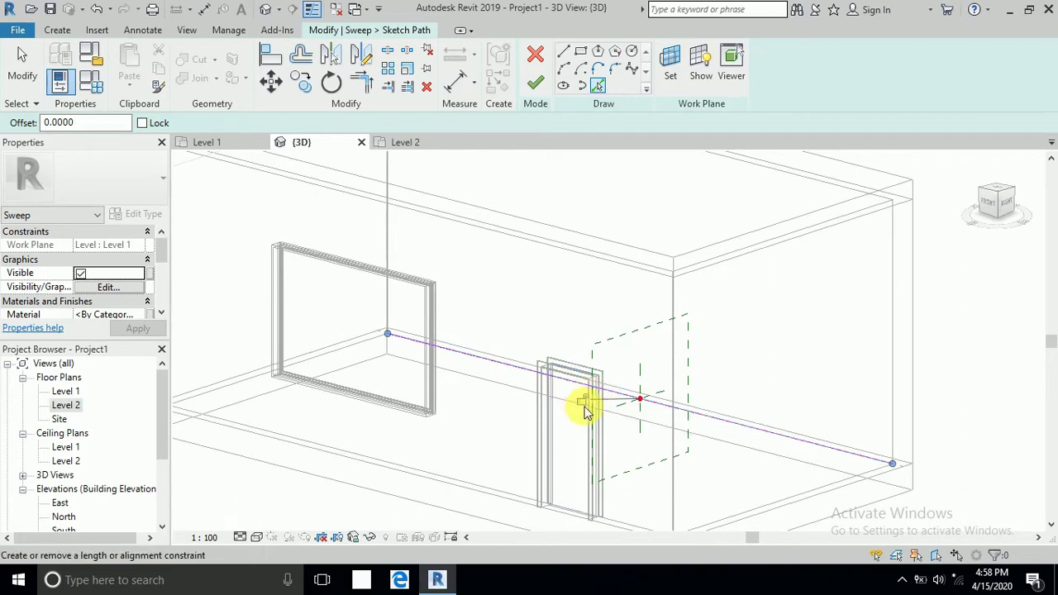
click(581, 403)
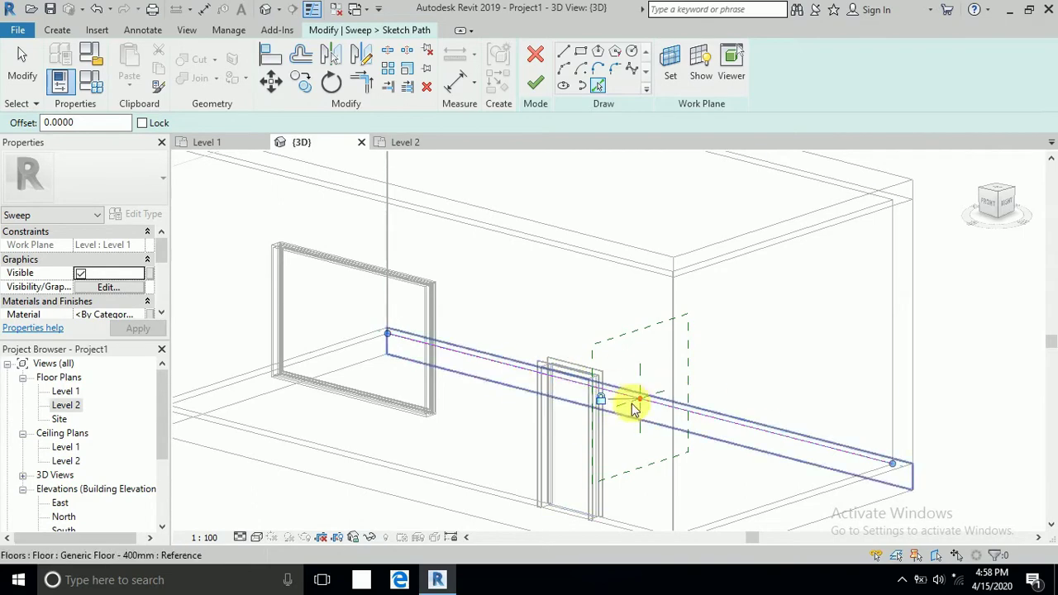
scroll(677, 396, down, 2)
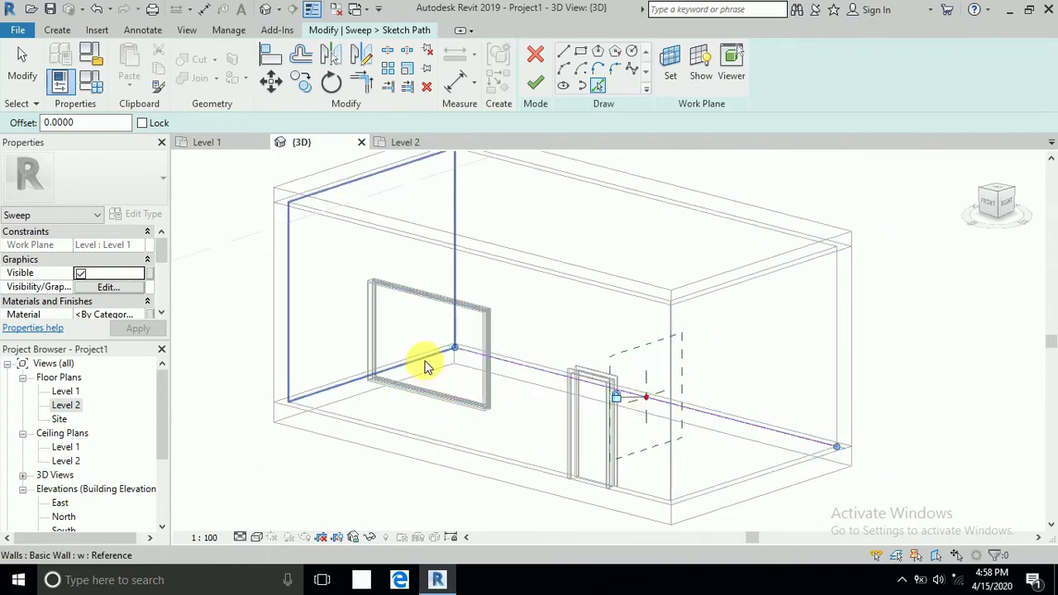
- Add the bottom edges of the left, opposite and right walls to the path
click(426, 367)
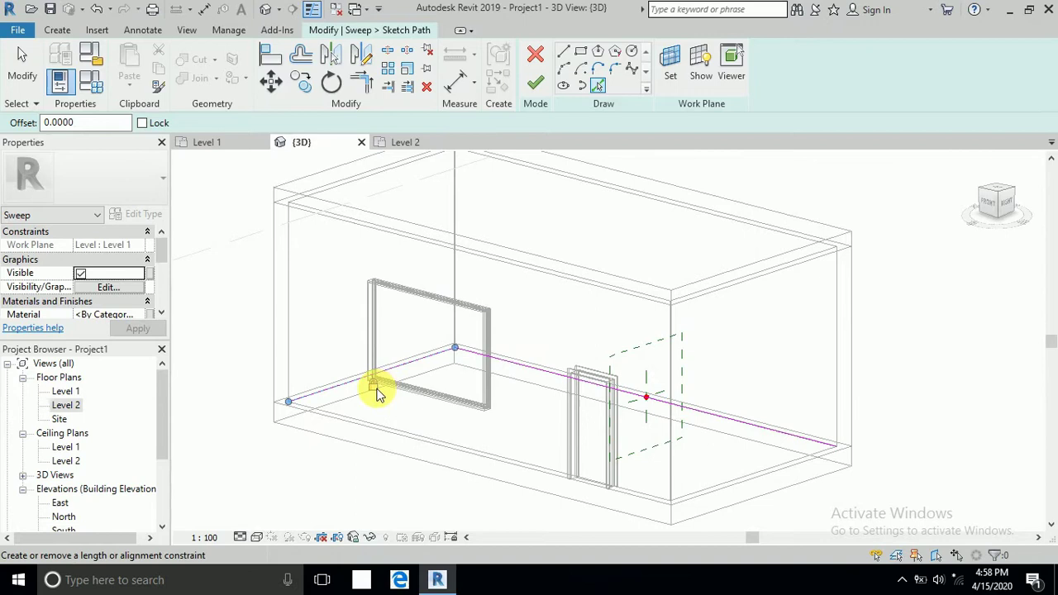
click(388, 425)
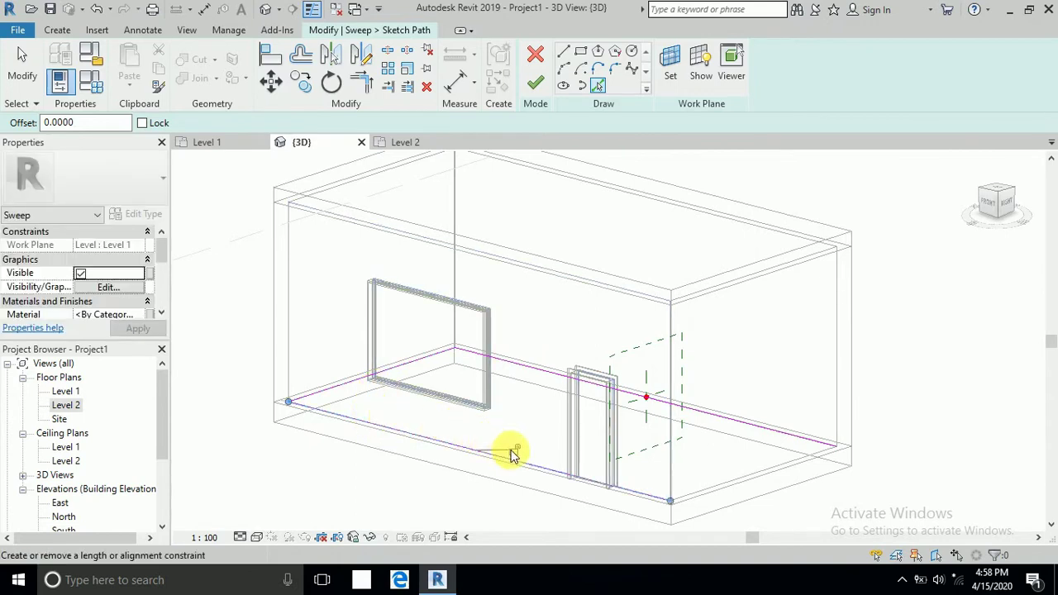
click(709, 488)
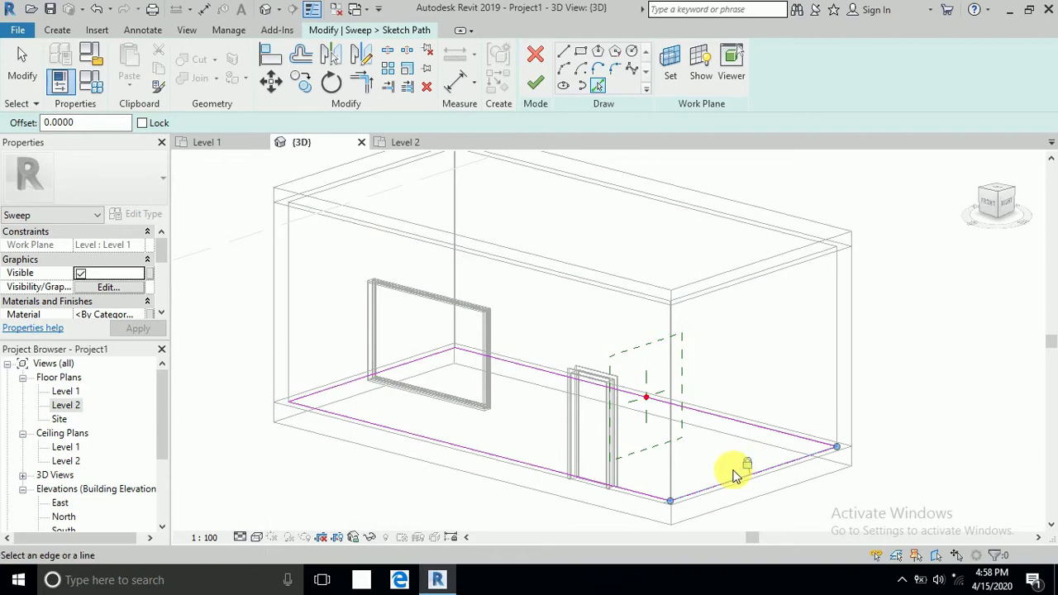
scroll(637, 472, up, 1)
scroll(626, 488, up, 2)
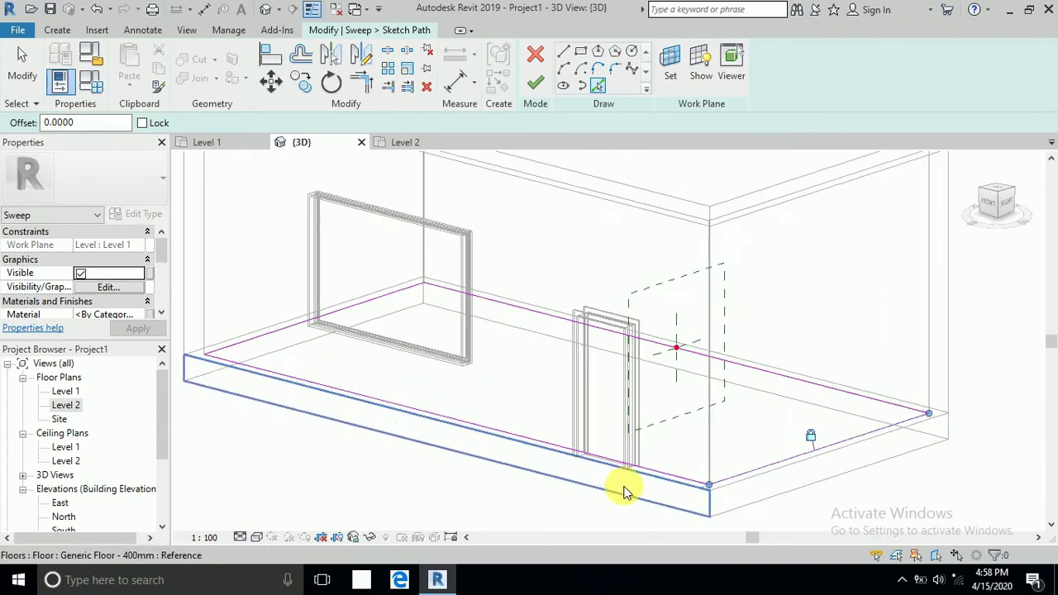
scroll(607, 473, up, 2)
scroll(608, 475, up, 2)
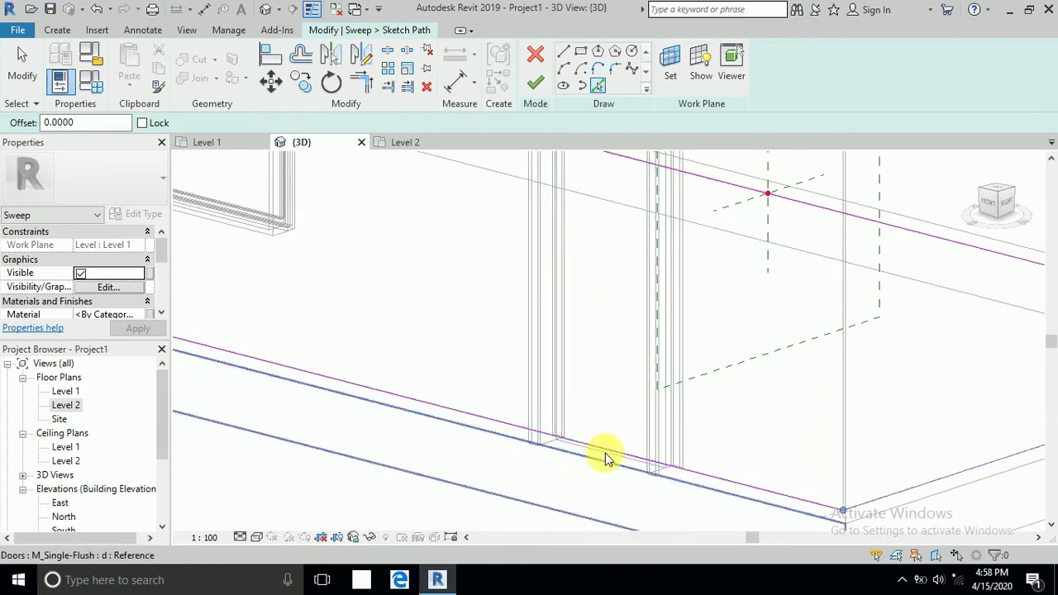
scroll(603, 455, down, 1)
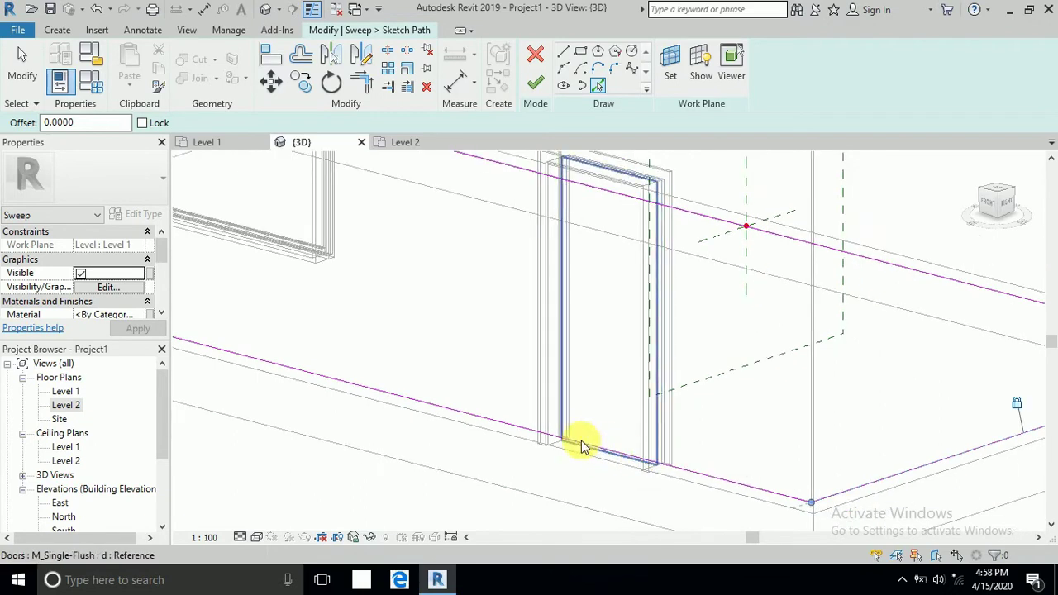
scroll(595, 444, down, 1)
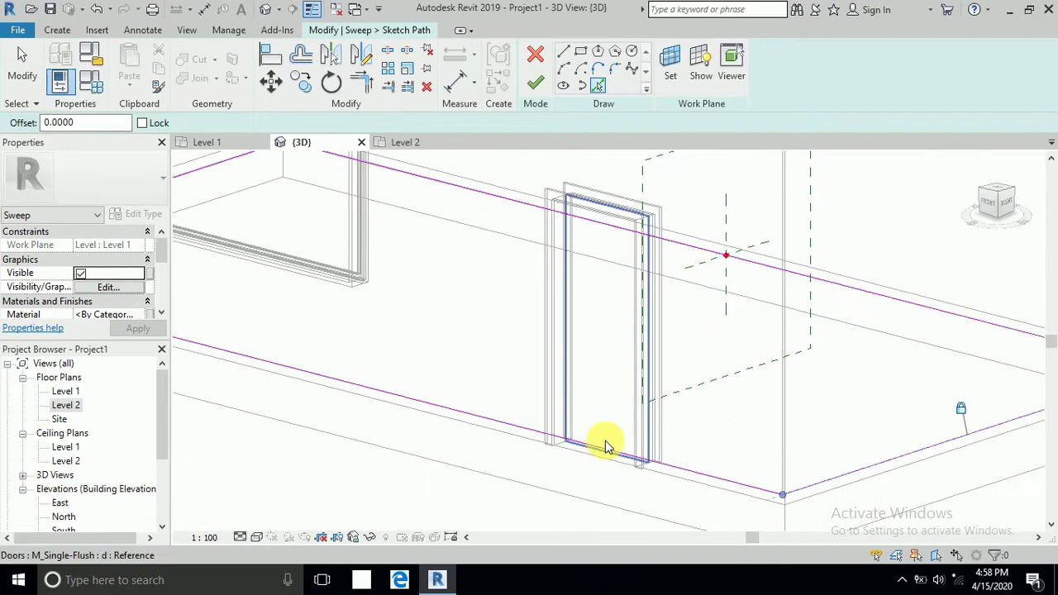
- Split the door-wall path line beside the door opening
click(390, 52)
scroll(608, 457, up, 2)
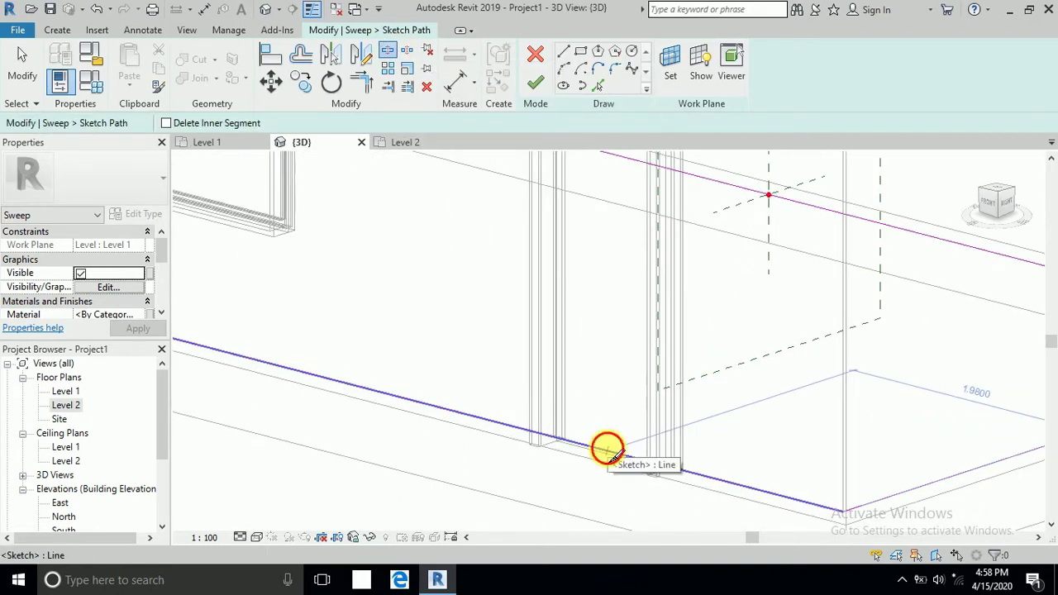
click(607, 455)
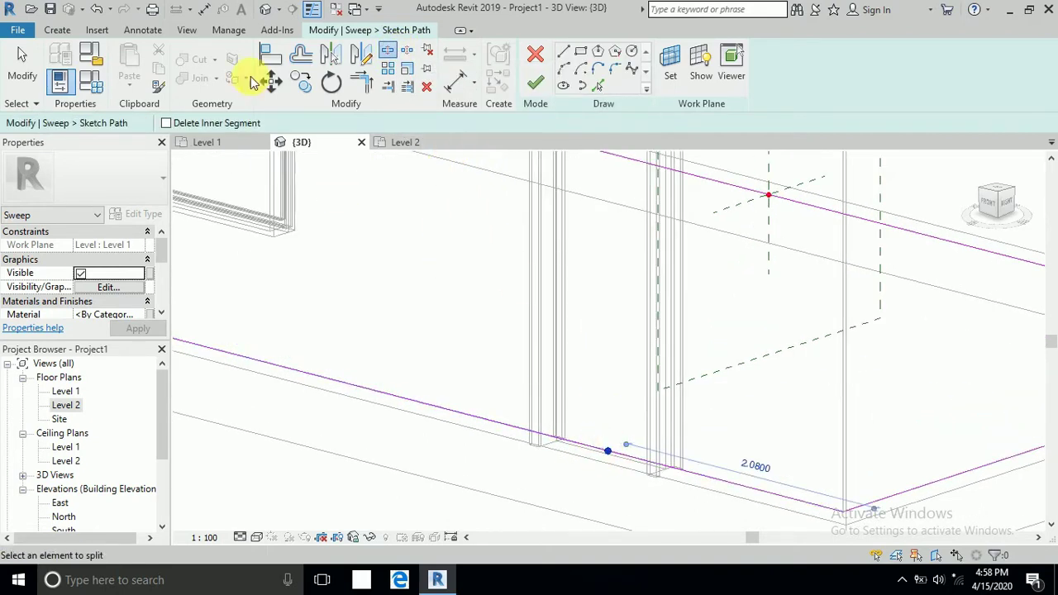
click(22, 66)
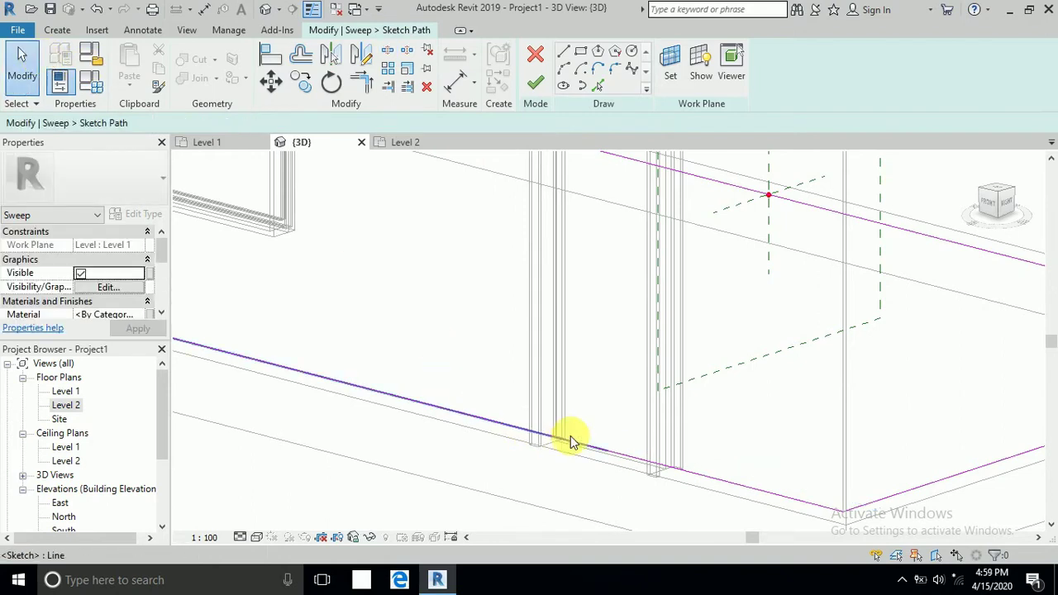
- Pull both split segment ends back from the doorway to leave a gap
scroll(607, 455, up, 3)
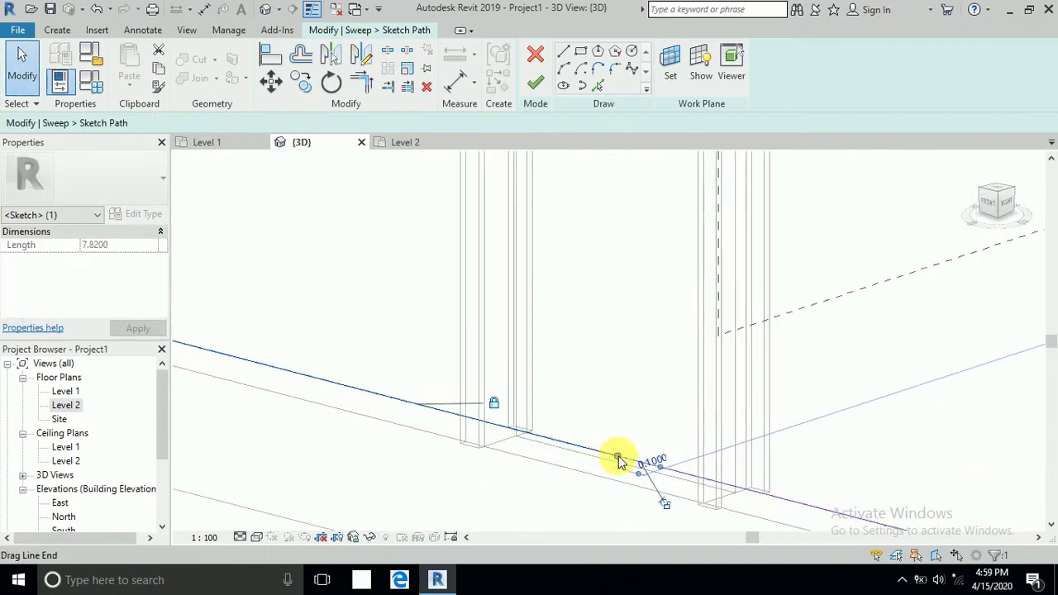
click(609, 455)
drag(609, 456, 579, 448)
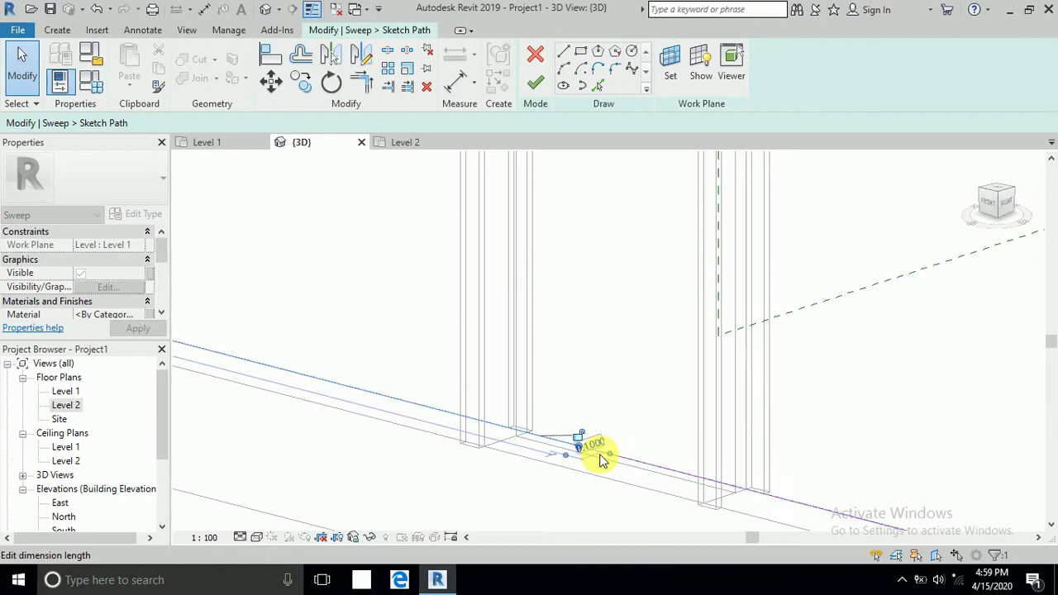
click(637, 468)
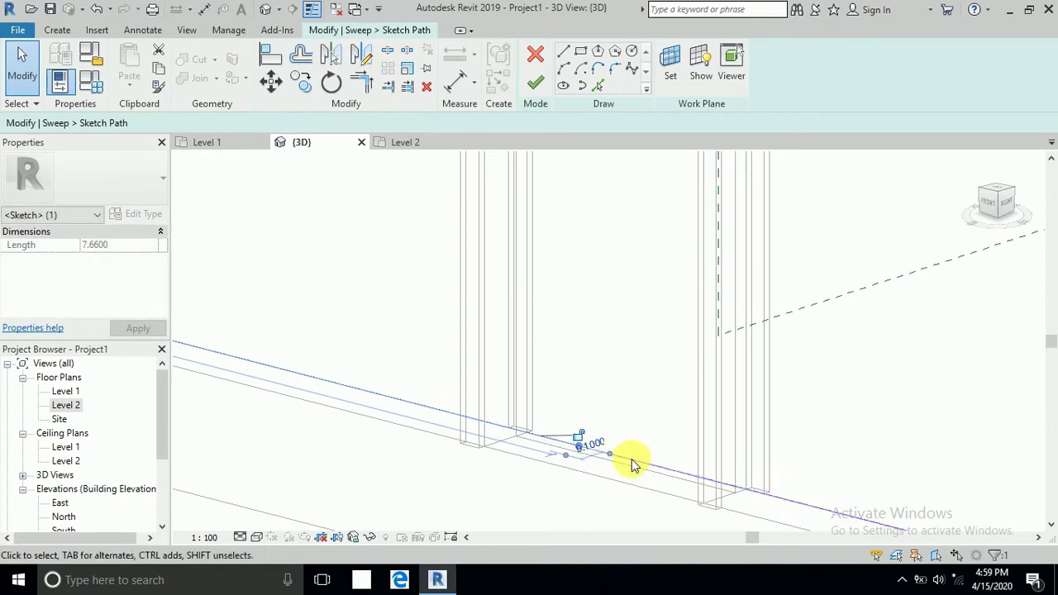
click(633, 461)
drag(615, 461, 657, 469)
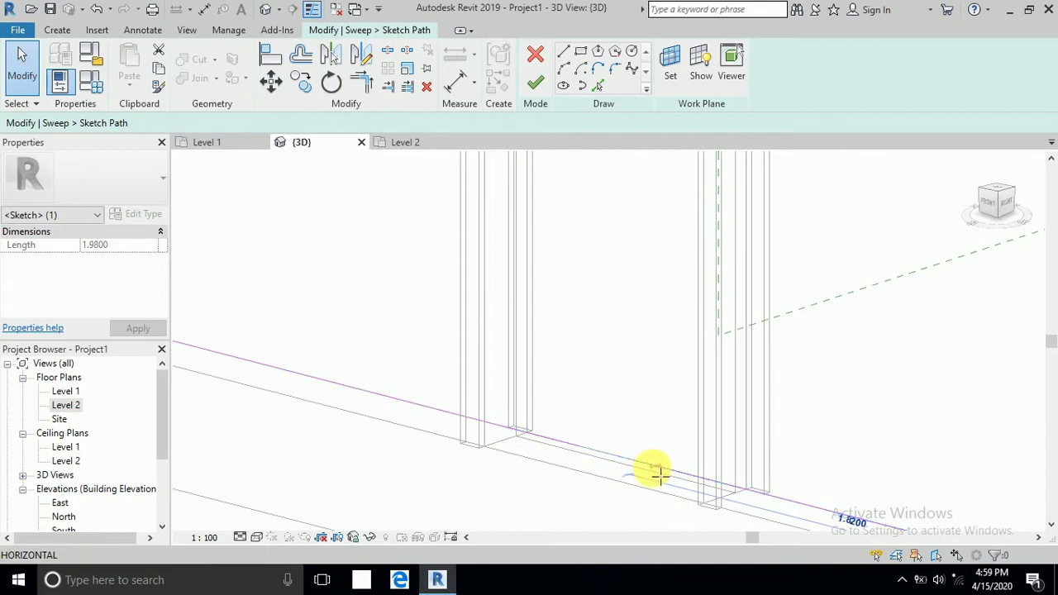
click(614, 421)
scroll(578, 406, down, 1)
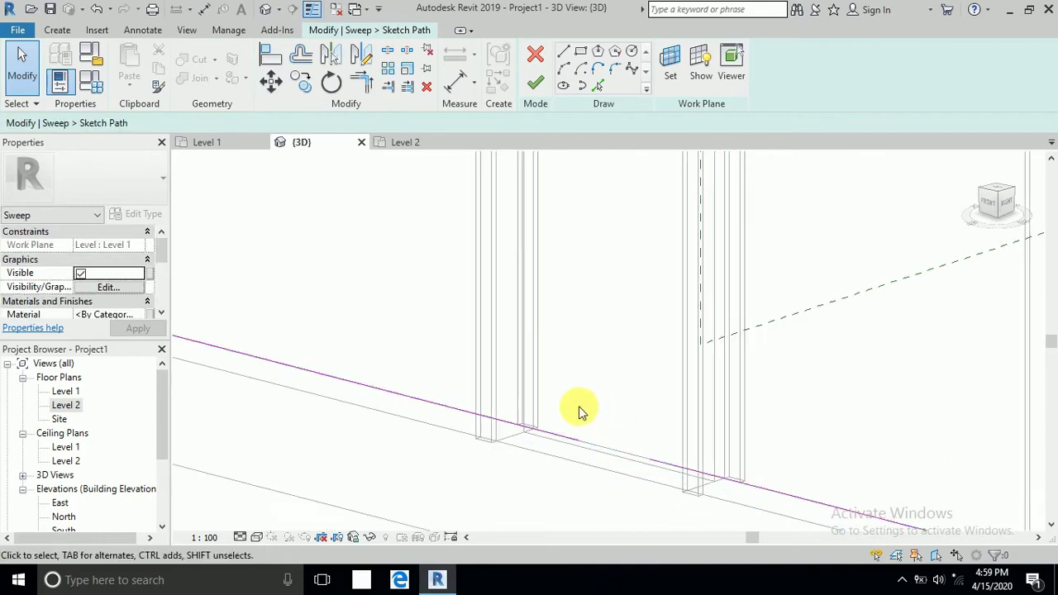
scroll(567, 403, down, 1)
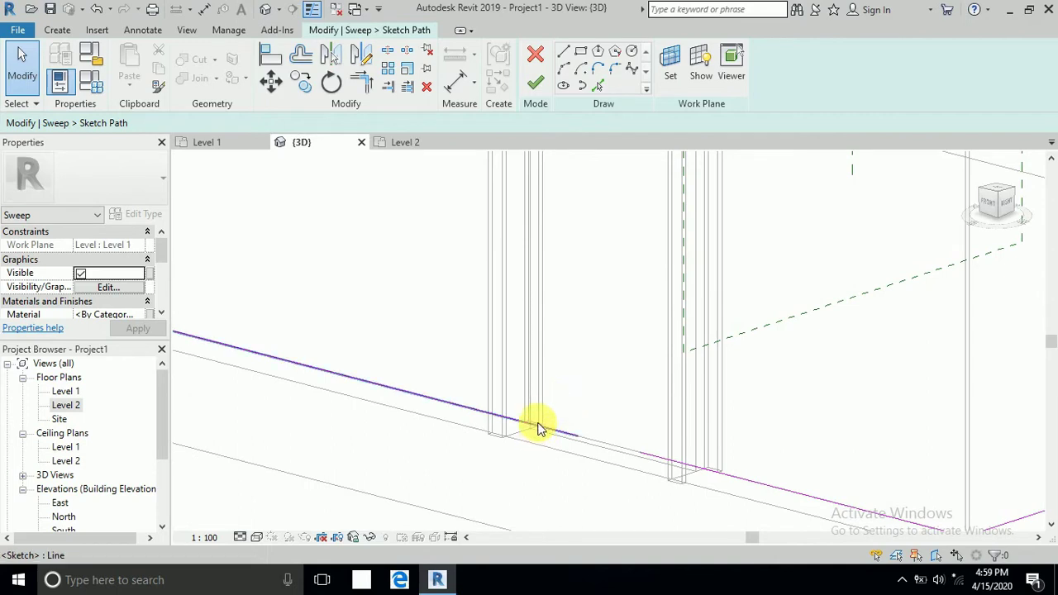
scroll(537, 429, up, 1)
scroll(541, 425, up, 1)
scroll(537, 425, up, 1)
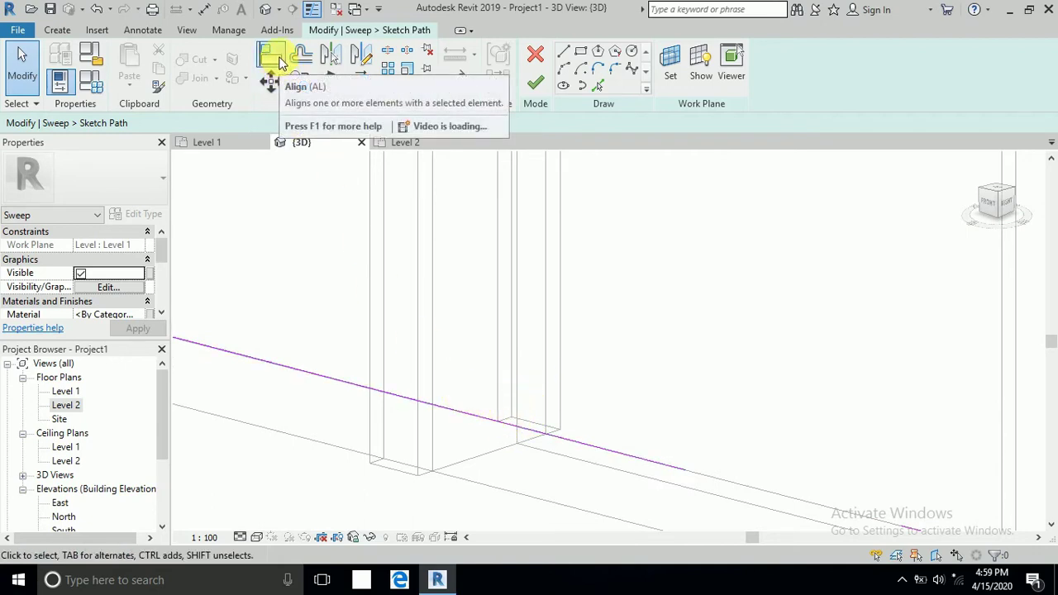
- Align the first path end to the door's side edge and lock it
click(273, 55)
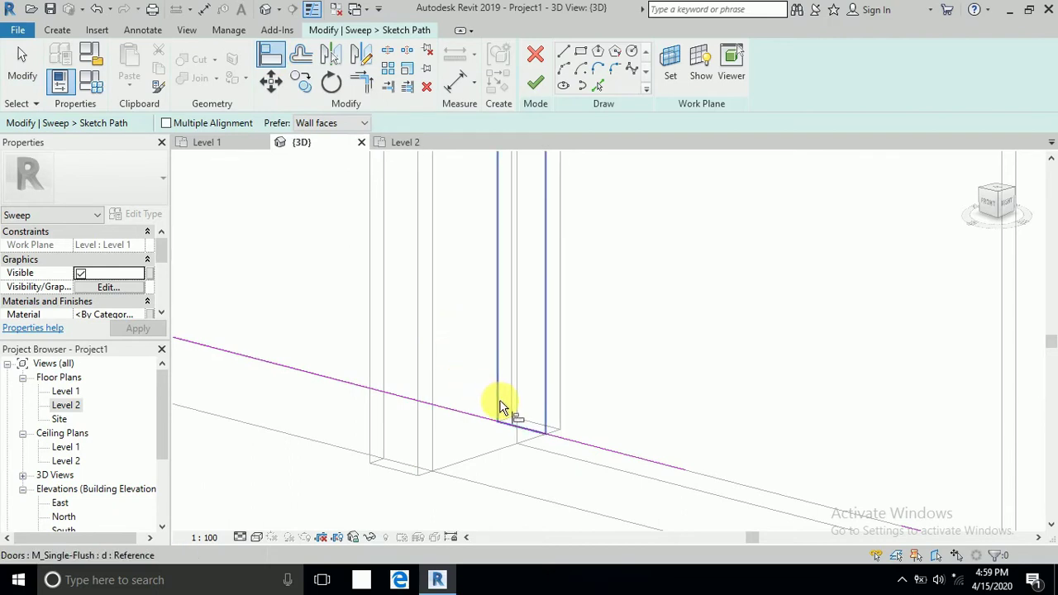
scroll(507, 419, up, 1)
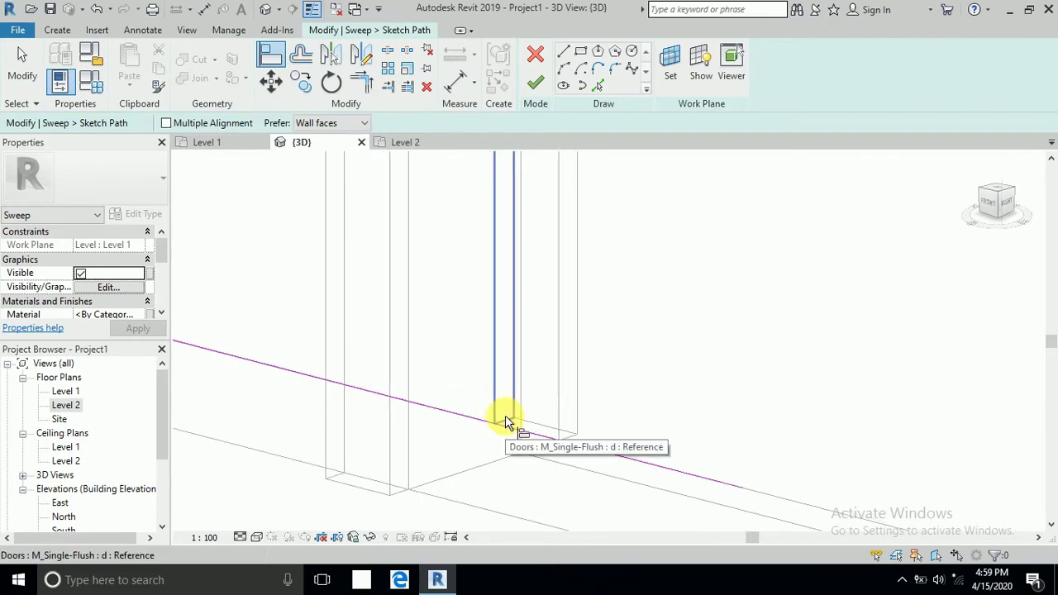
click(505, 415)
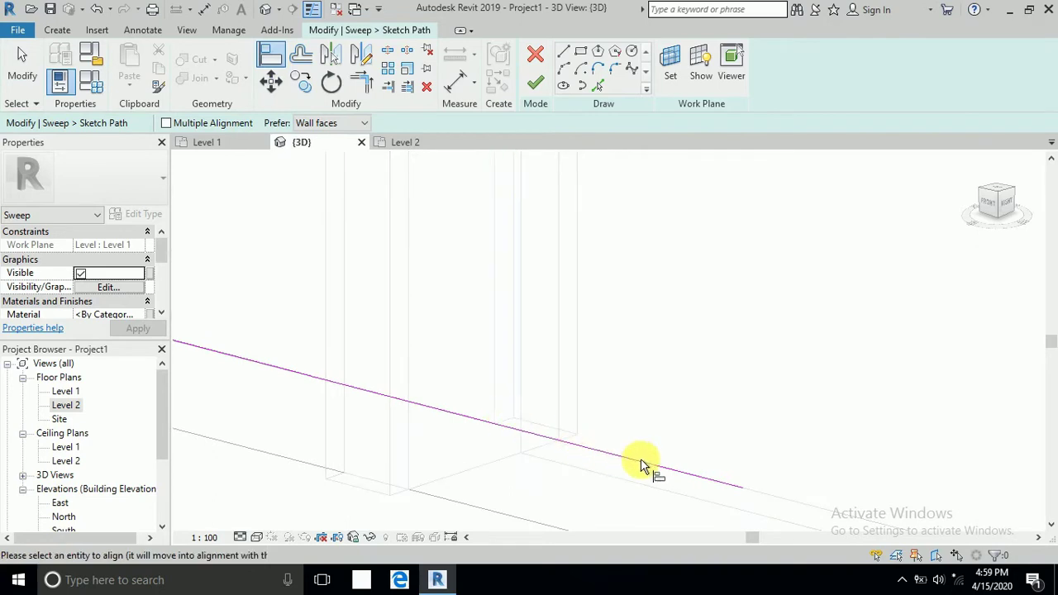
click(739, 488)
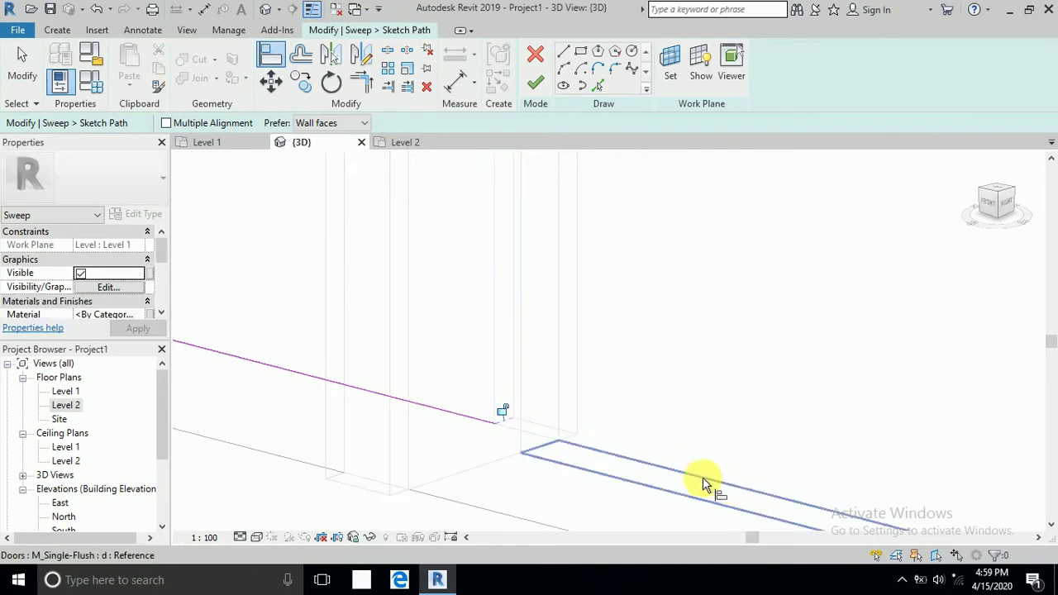
click(502, 411)
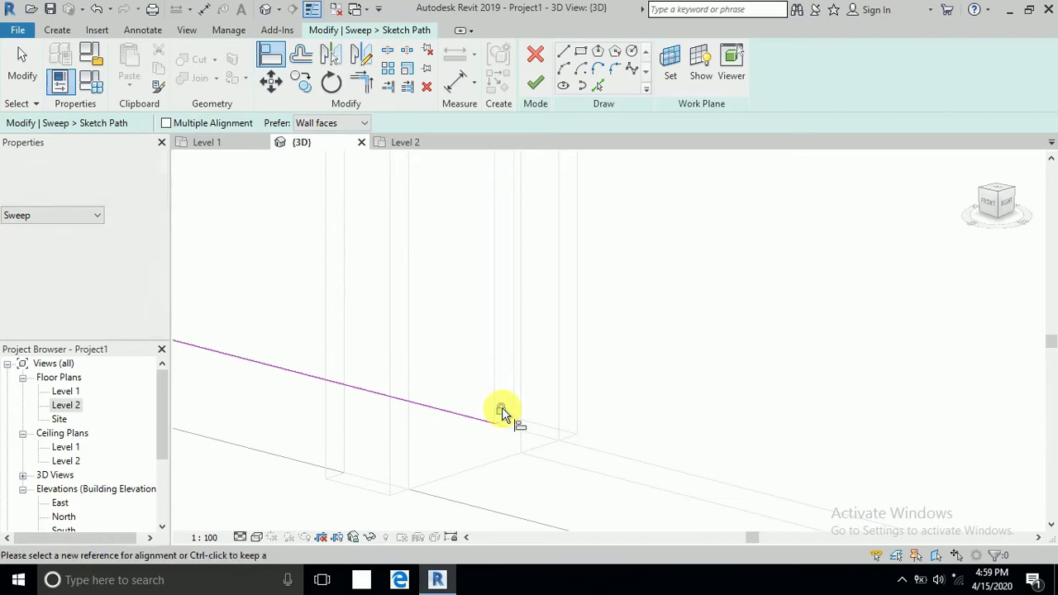
scroll(492, 389, down, 2)
scroll(490, 387, down, 1)
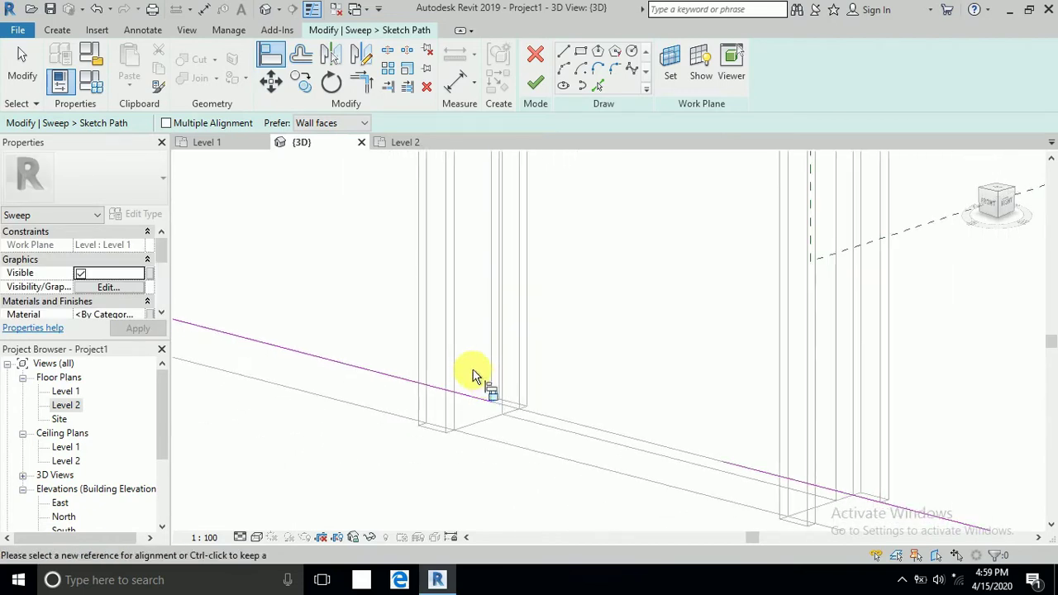
scroll(473, 369, down, 1)
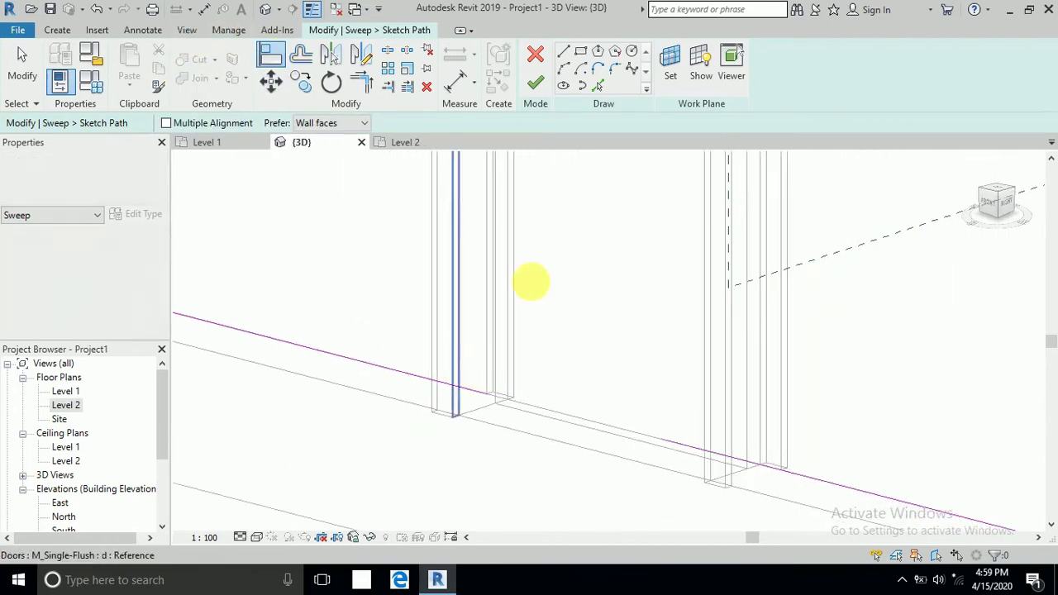
scroll(798, 467, up, 1)
scroll(789, 469, up, 2)
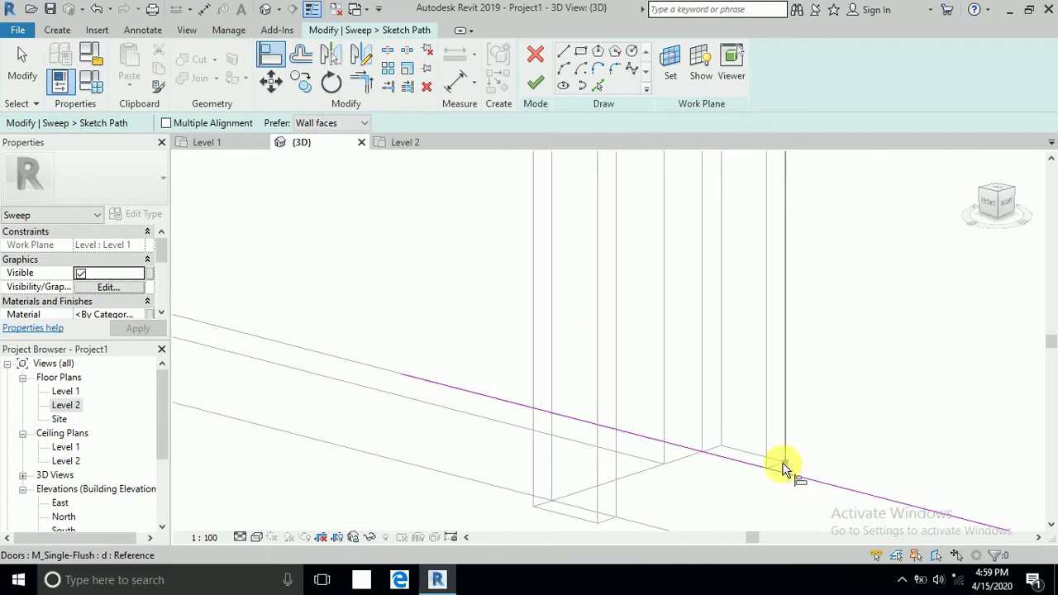
scroll(781, 468, up, 1)
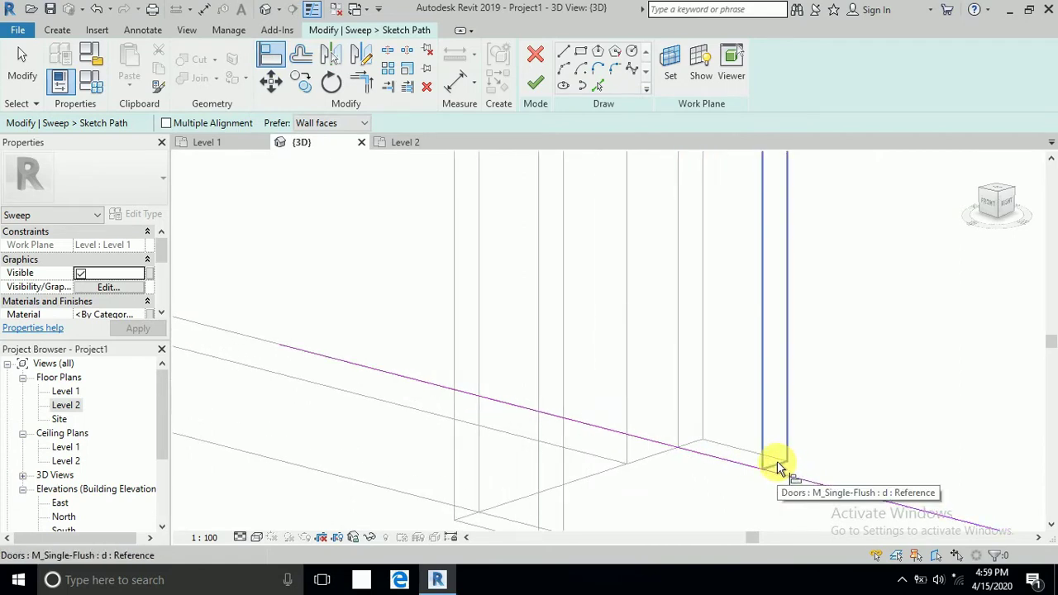
- Align the other path end to the door's far edge using AL
key(a)
key(l)
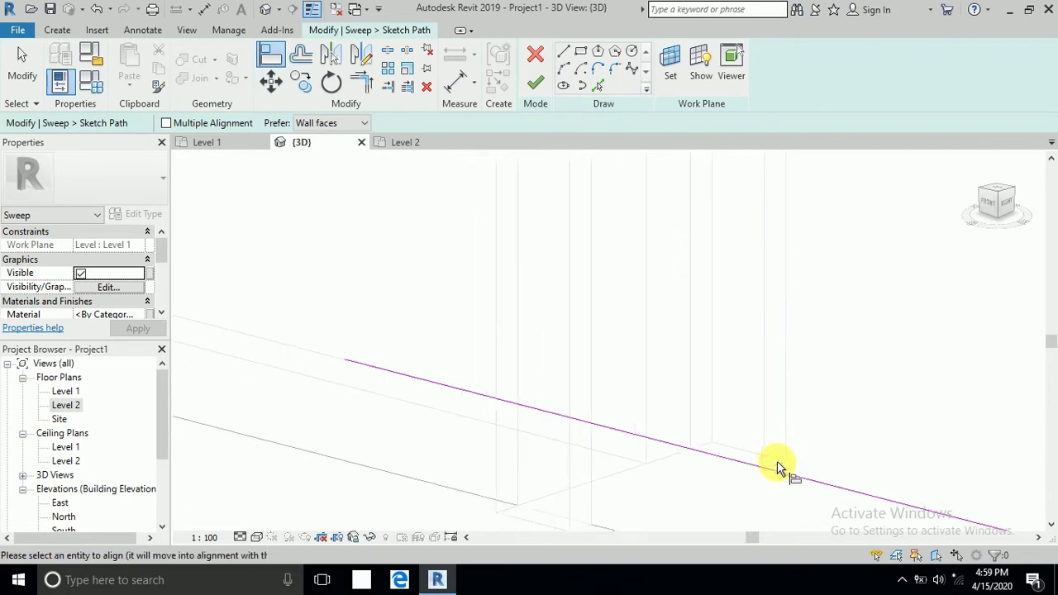
click(457, 391)
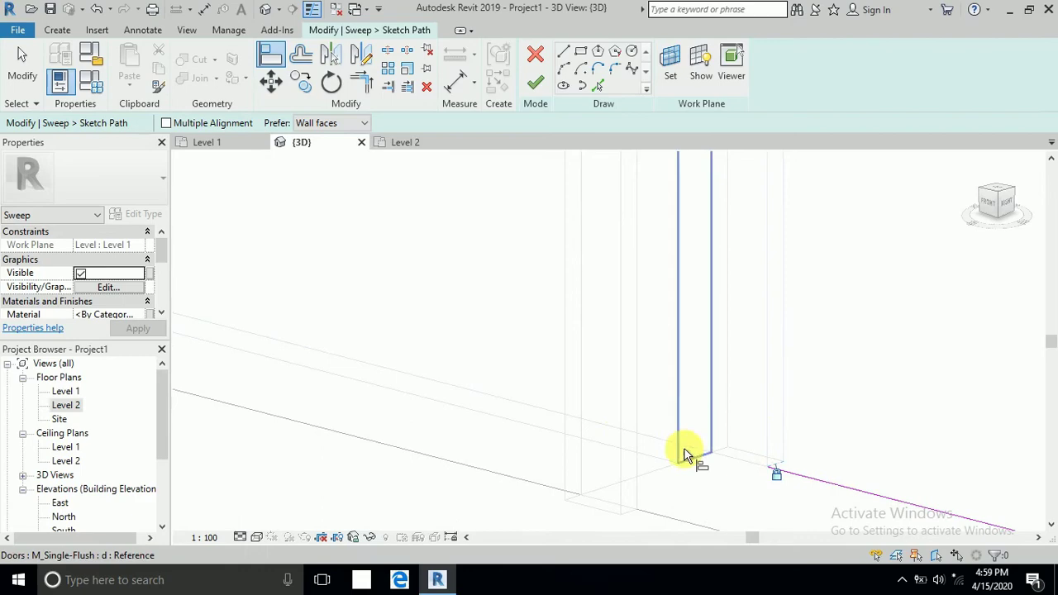
scroll(685, 453, down, 2)
scroll(684, 457, down, 2)
scroll(684, 457, down, 2)
scroll(685, 454, down, 2)
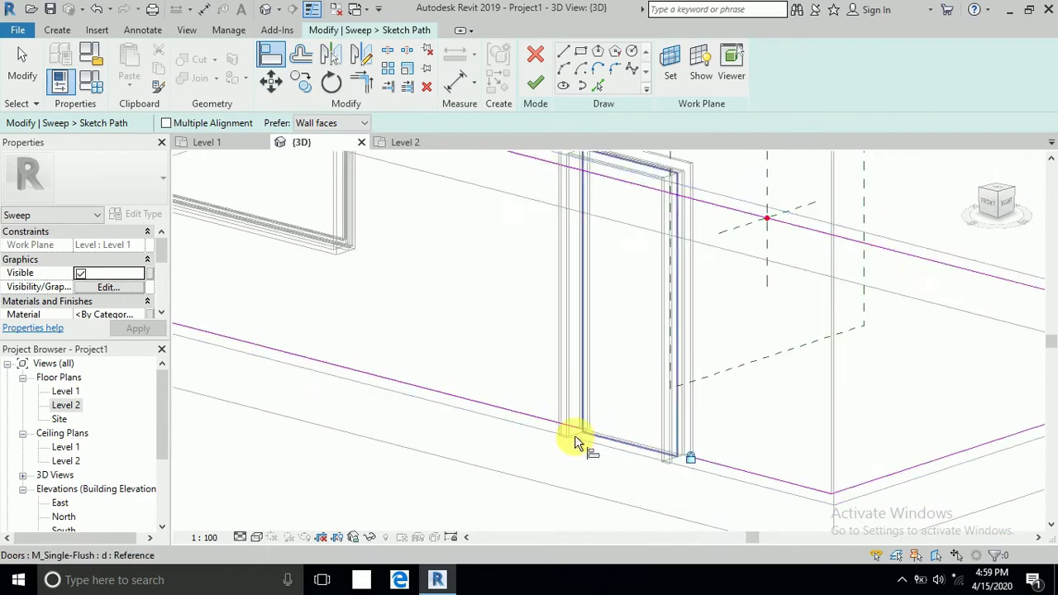
scroll(578, 437, down, 2)
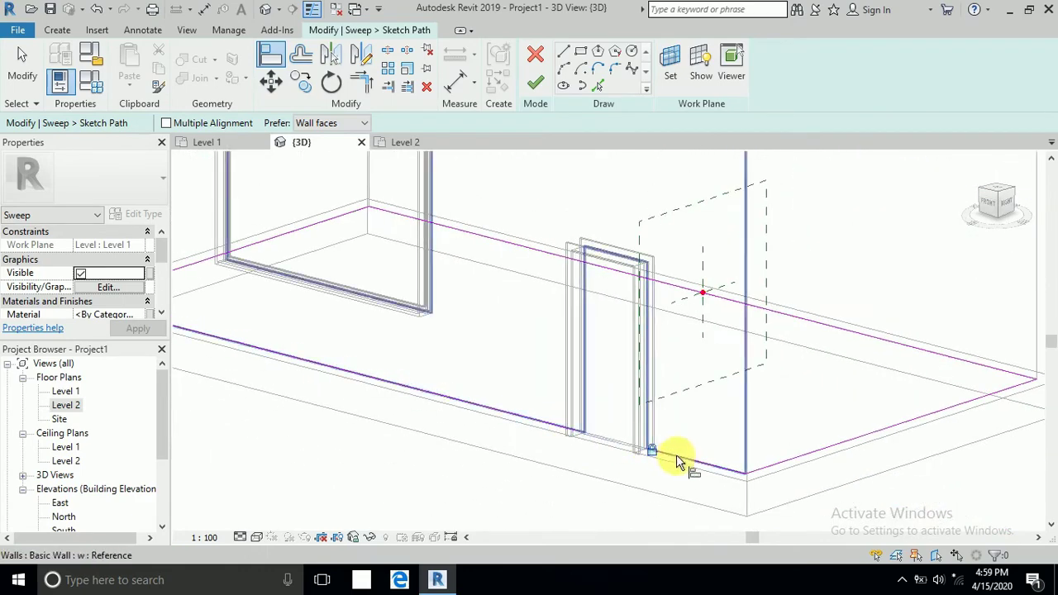
- Finish the sweep path, open its profile, and begin a line at the reference-plane crossing
click(537, 83)
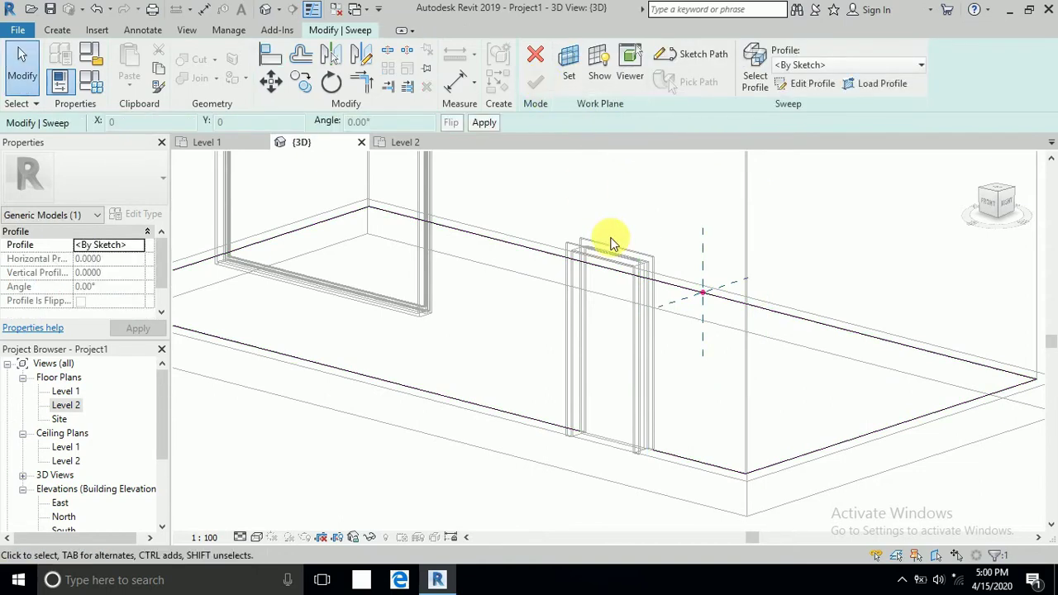
click(809, 88)
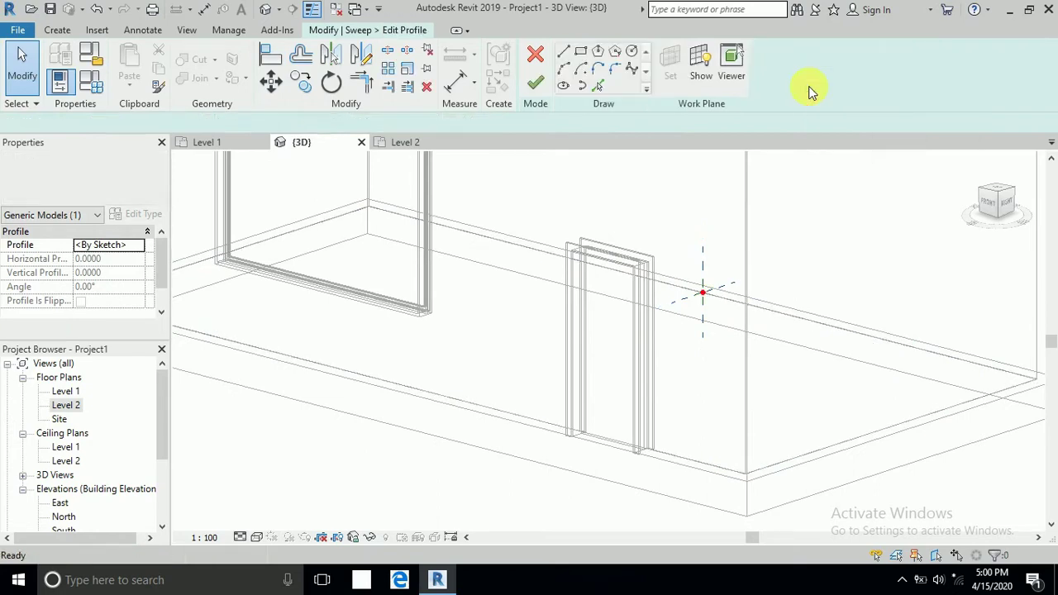
scroll(727, 297, up, 2)
scroll(702, 289, up, 2)
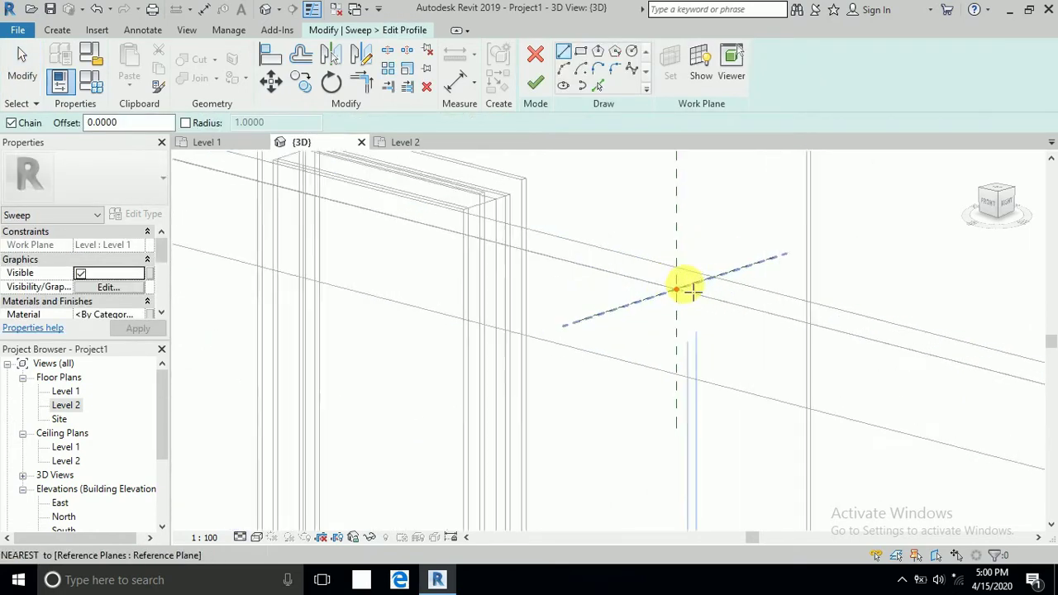
scroll(686, 287, up, 2)
scroll(677, 296, up, 2)
scroll(661, 308, up, 1)
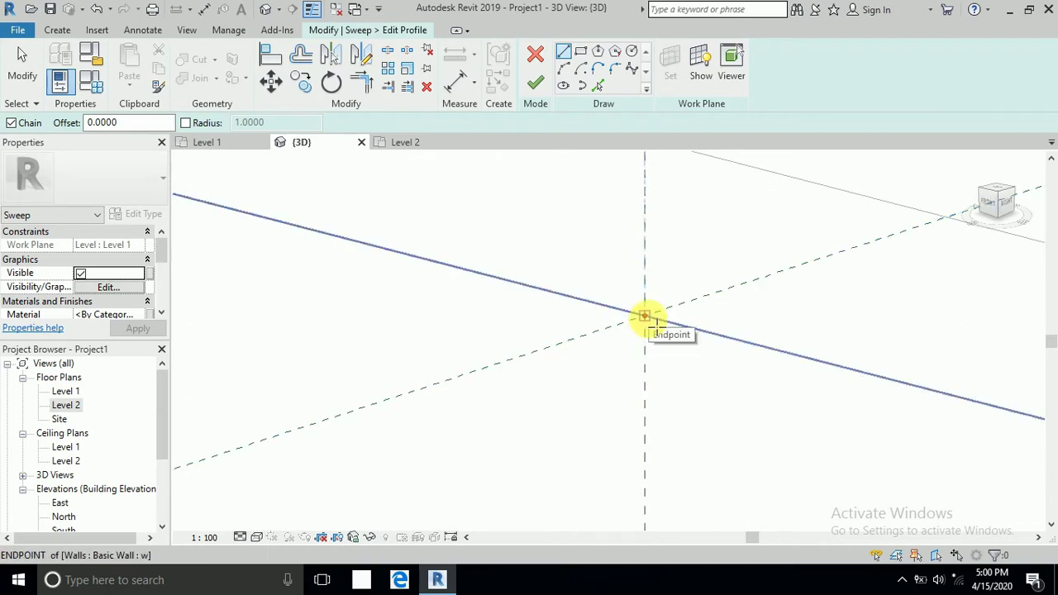
click(646, 316)
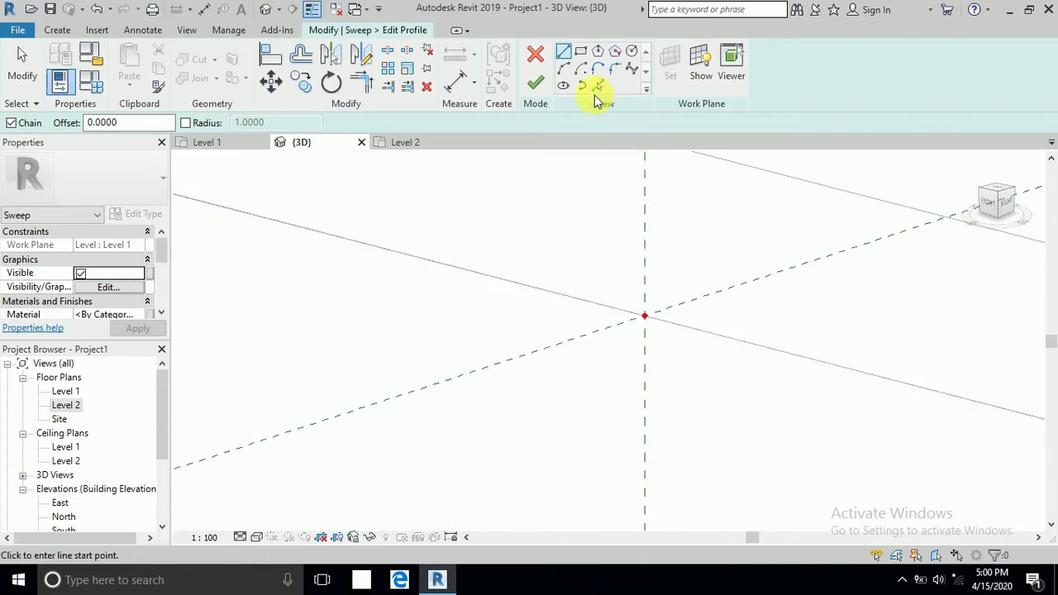
- Draw the profile's first segment 0.1 long from the wall base
click(644, 314)
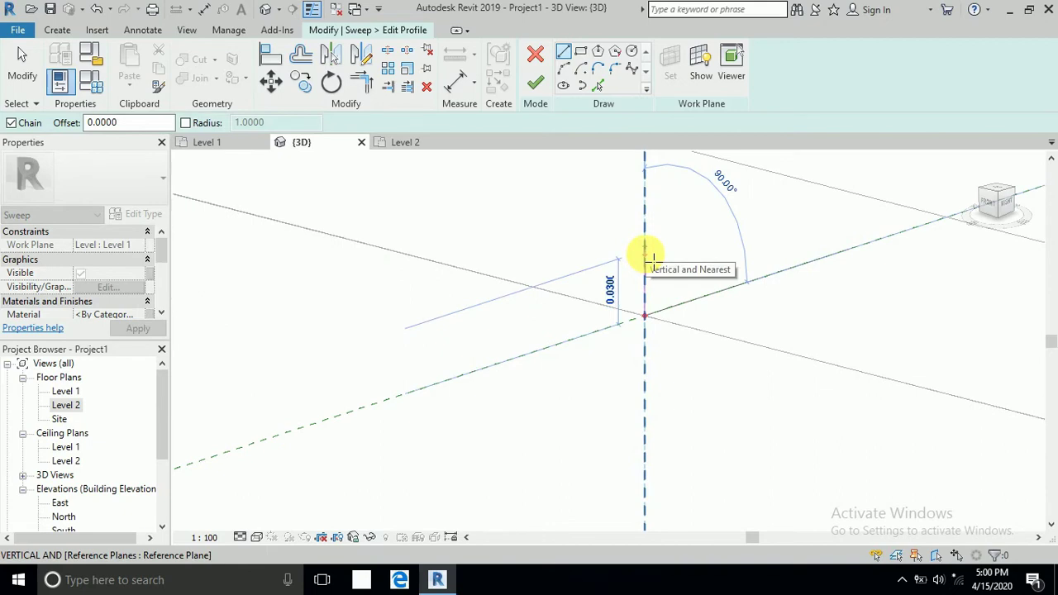
text(.1)
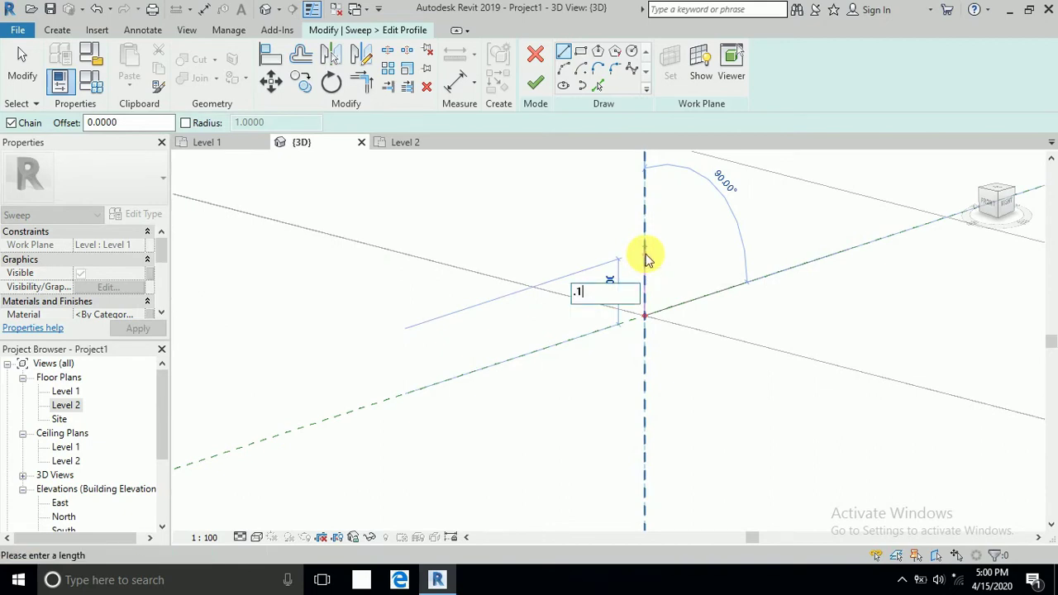
key(Return)
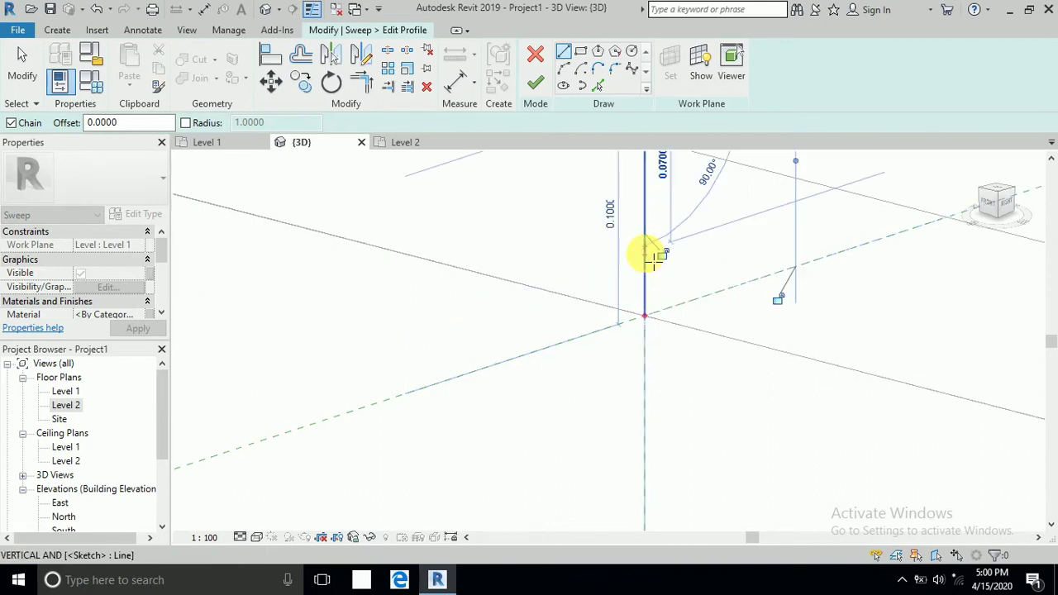
mouse_move(644, 255)
shift+middle_down()
mouse_move(598, 302)
mouse_move(606, 331)
mouse_move(628, 260)
mouse_move(618, 216)
mouse_move(600, 222)
shift+middle_up()
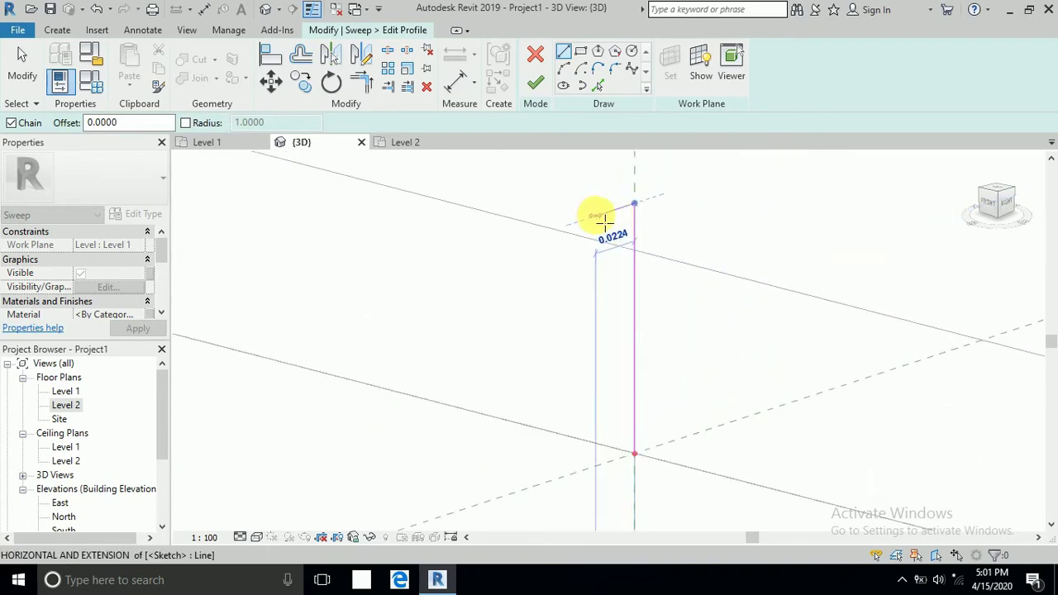
- Chain the stepped front and base edges to close the skirting profile loop
click(602, 218)
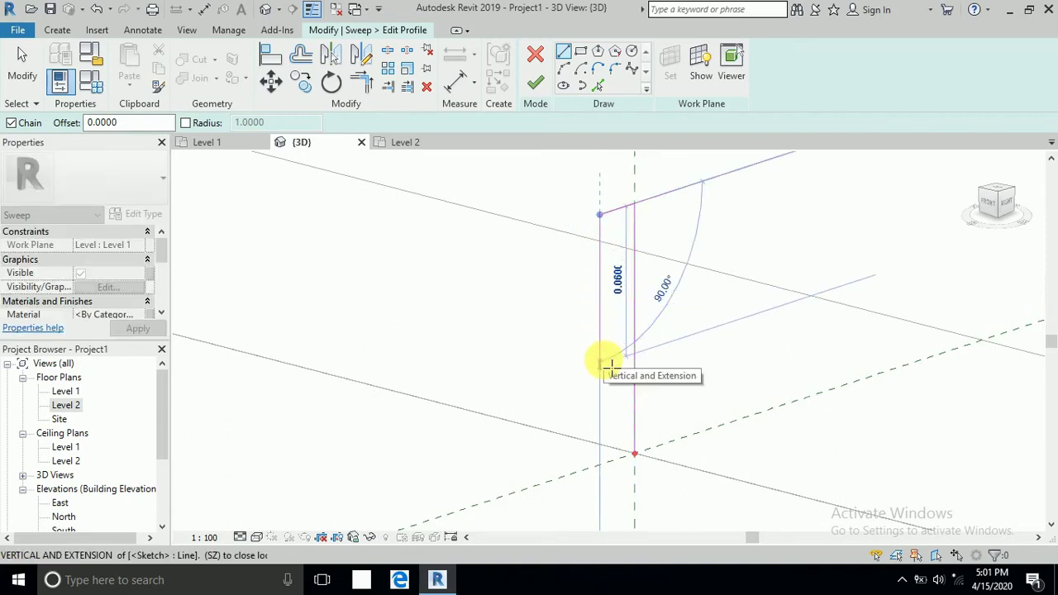
click(608, 364)
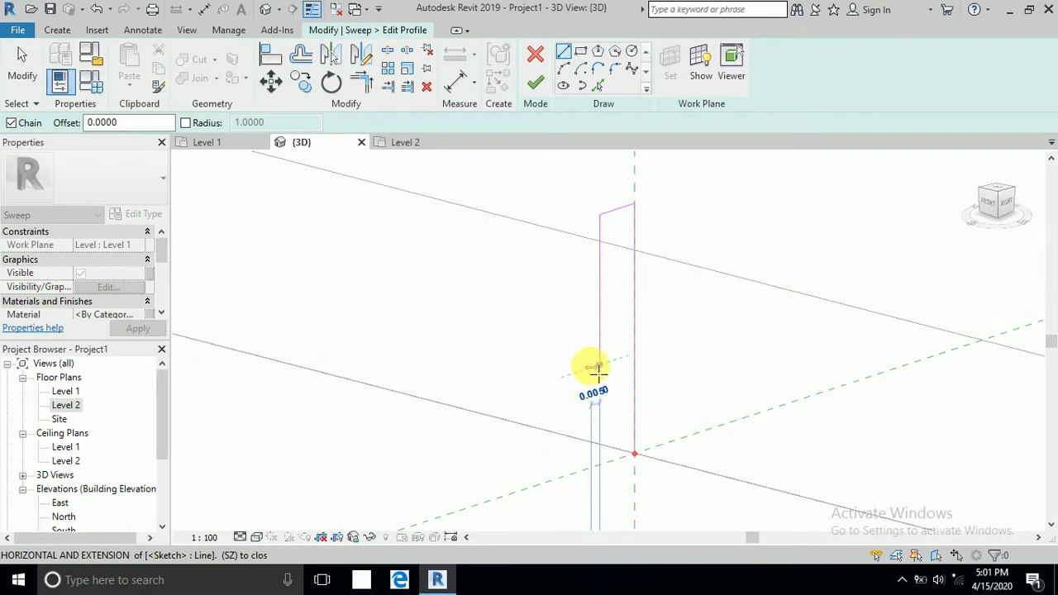
click(591, 367)
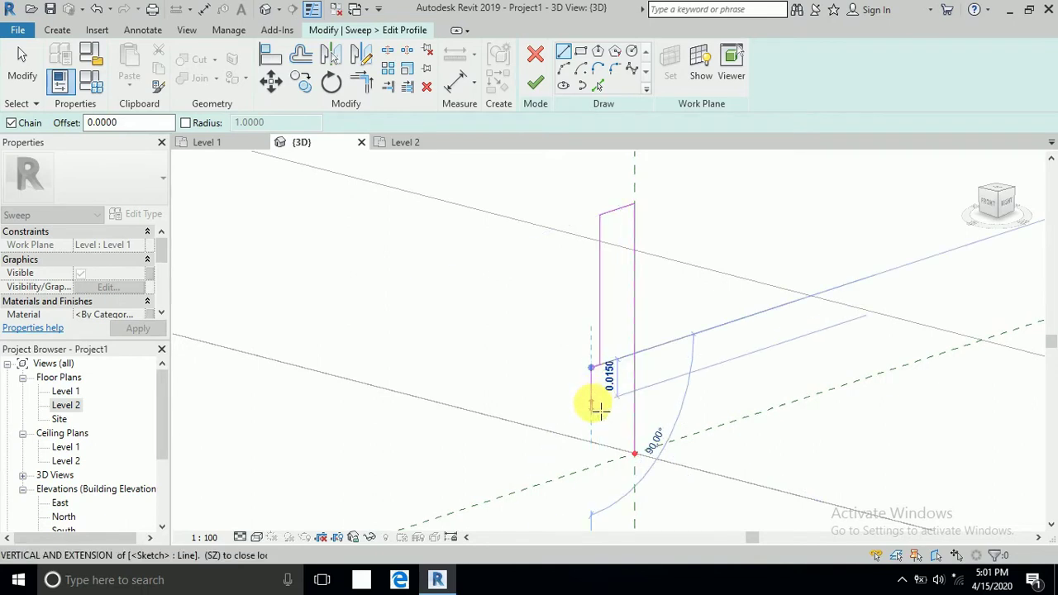
click(591, 403)
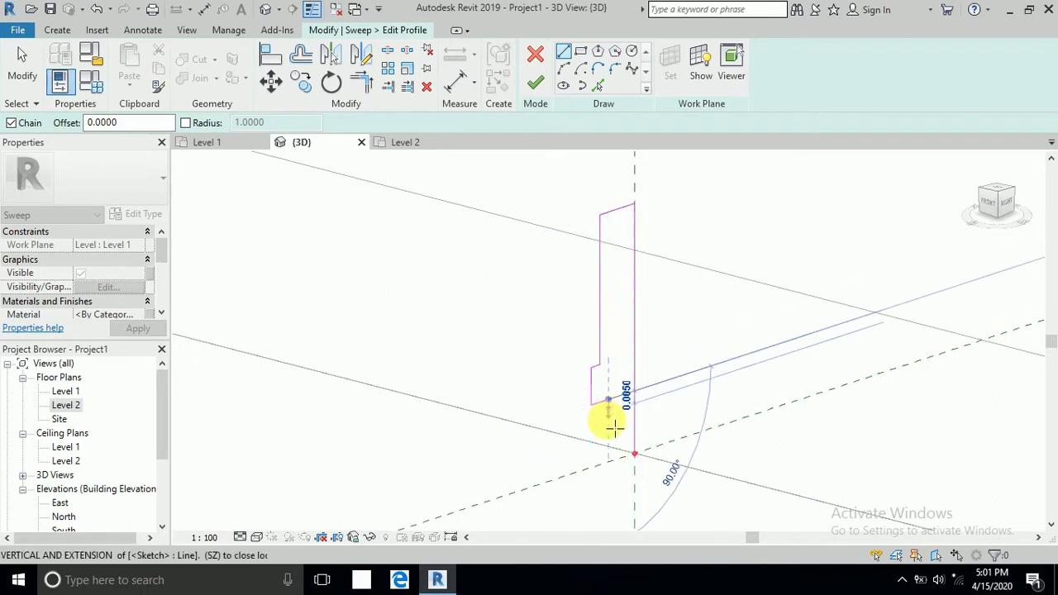
click(609, 426)
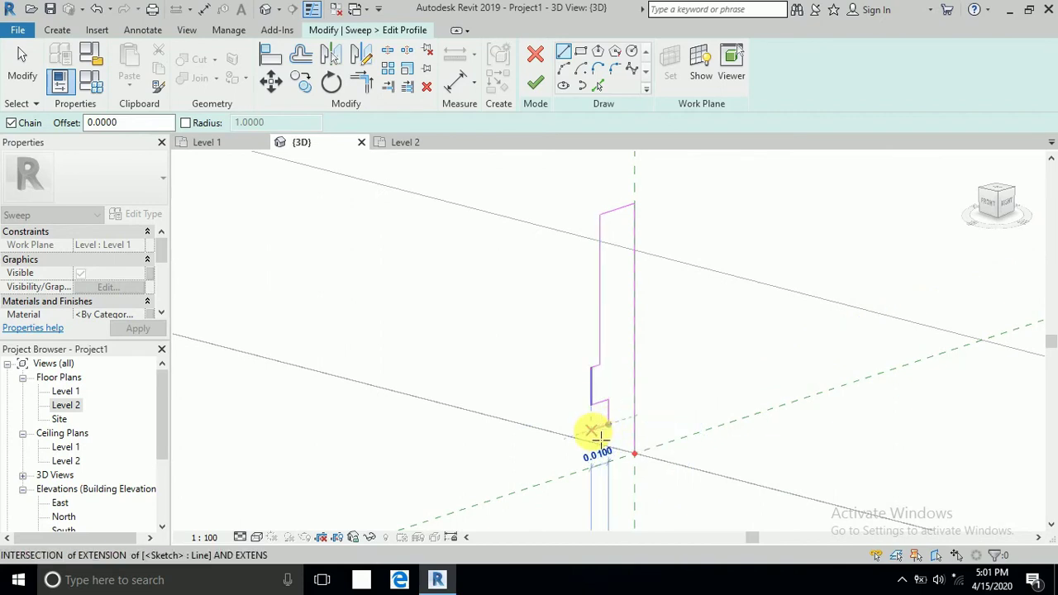
click(592, 431)
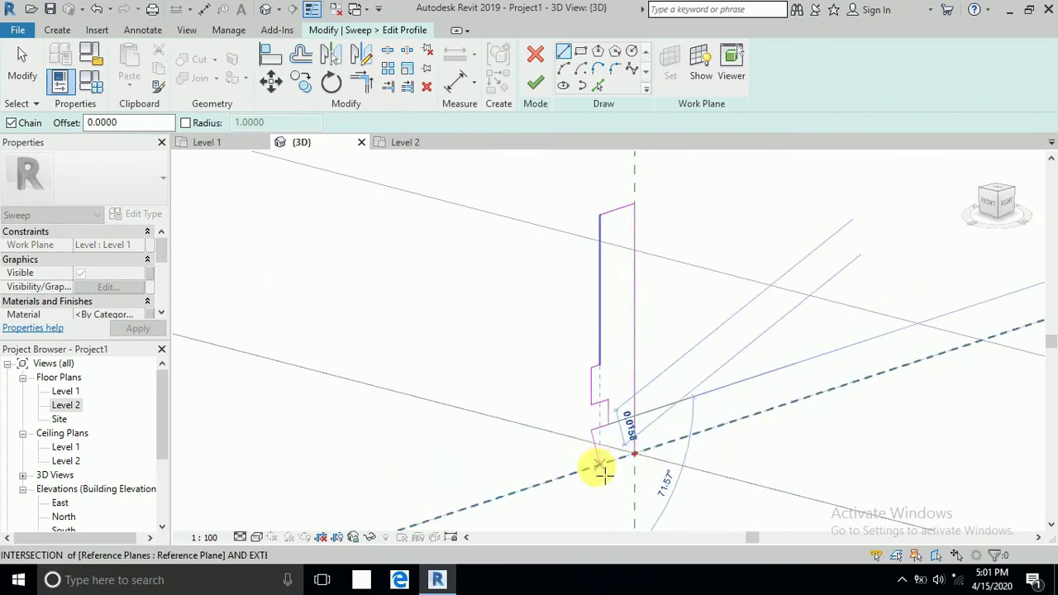
click(600, 470)
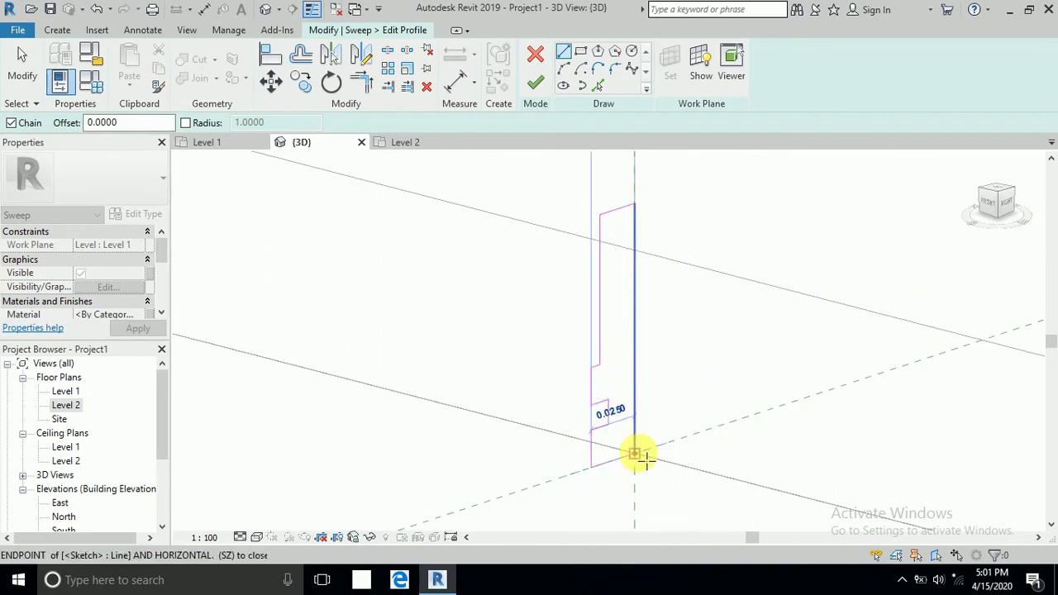
click(636, 452)
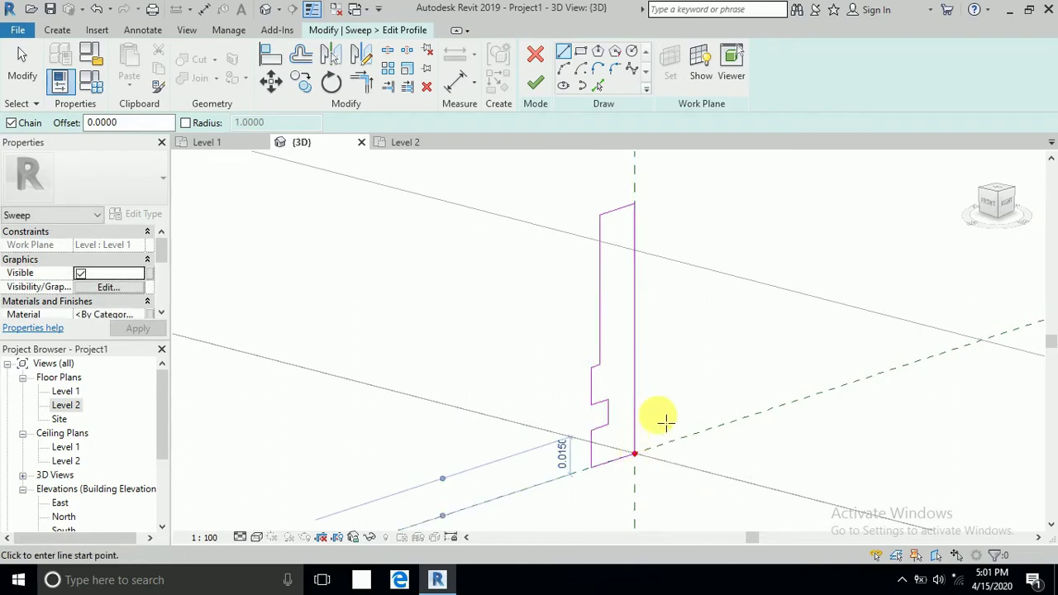
scroll(642, 319, down, 1)
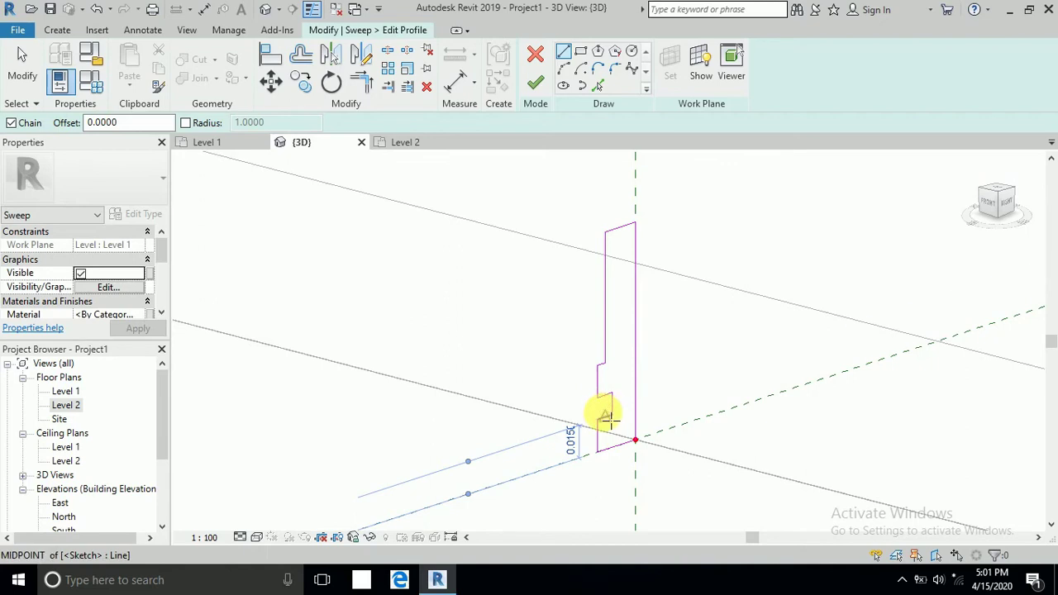
scroll(604, 399, down, 1)
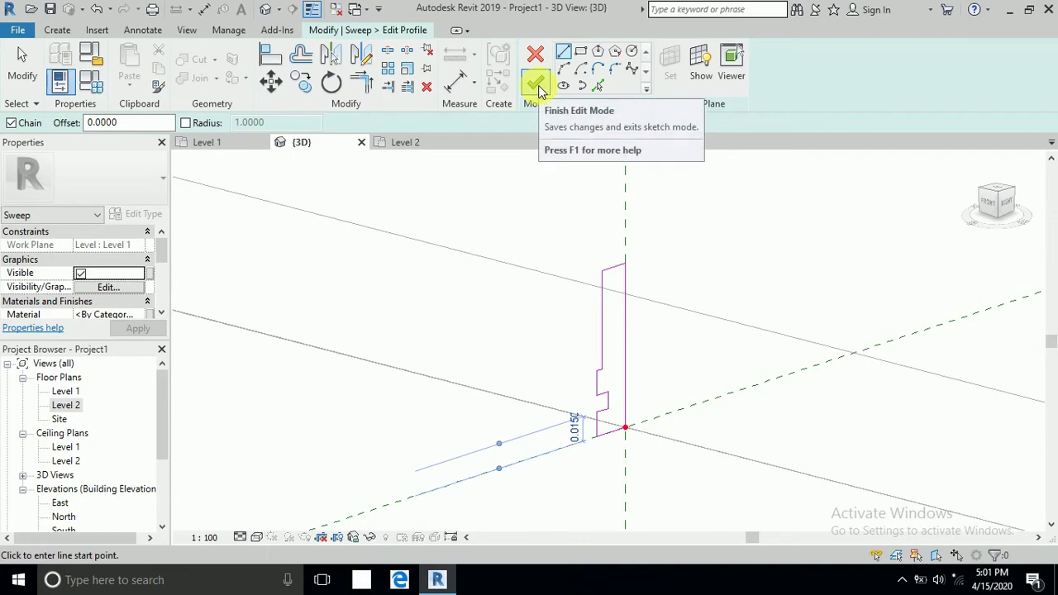
- Finish the skirting profile and the sweep to generate the skirting along the wall bases
click(538, 85)
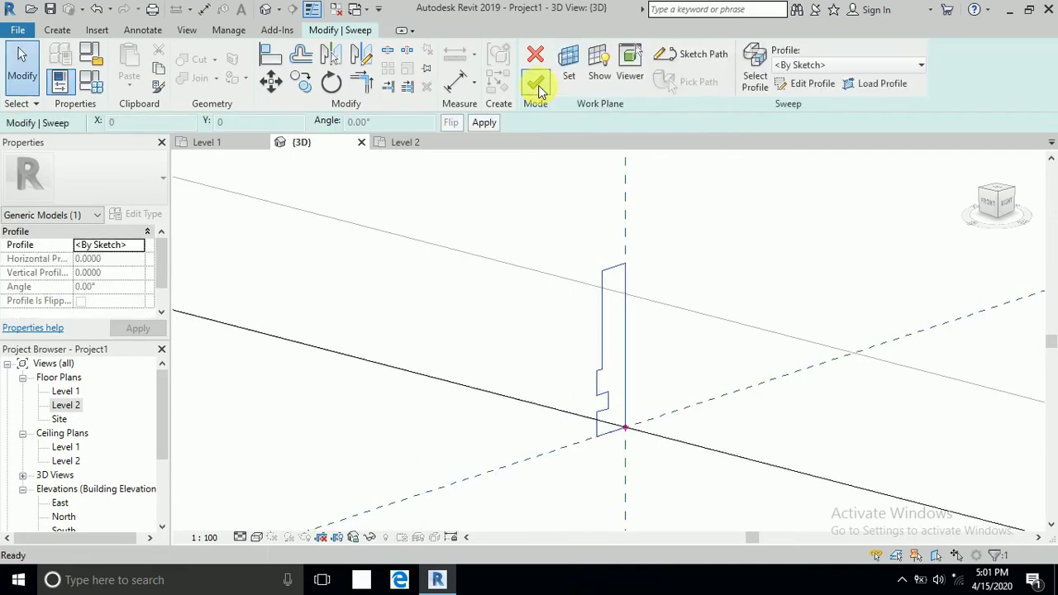
click(536, 82)
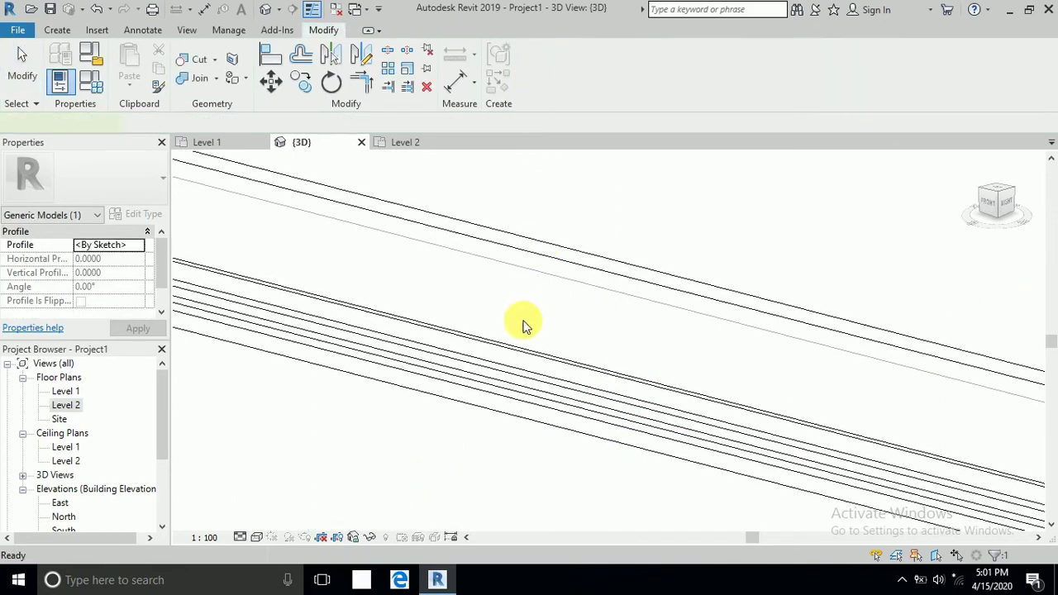
click(554, 353)
scroll(554, 352, down, 3)
scroll(521, 327, down, 3)
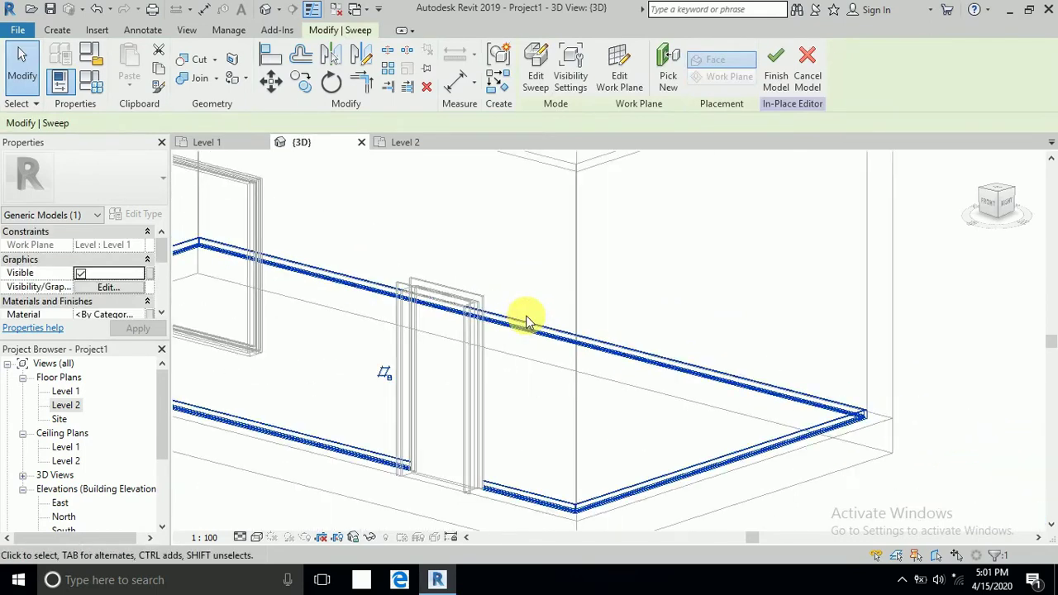
- Deselect the sweep, frame the whole room, and finish the in-place model
click(23, 66)
scroll(595, 446, down, 2)
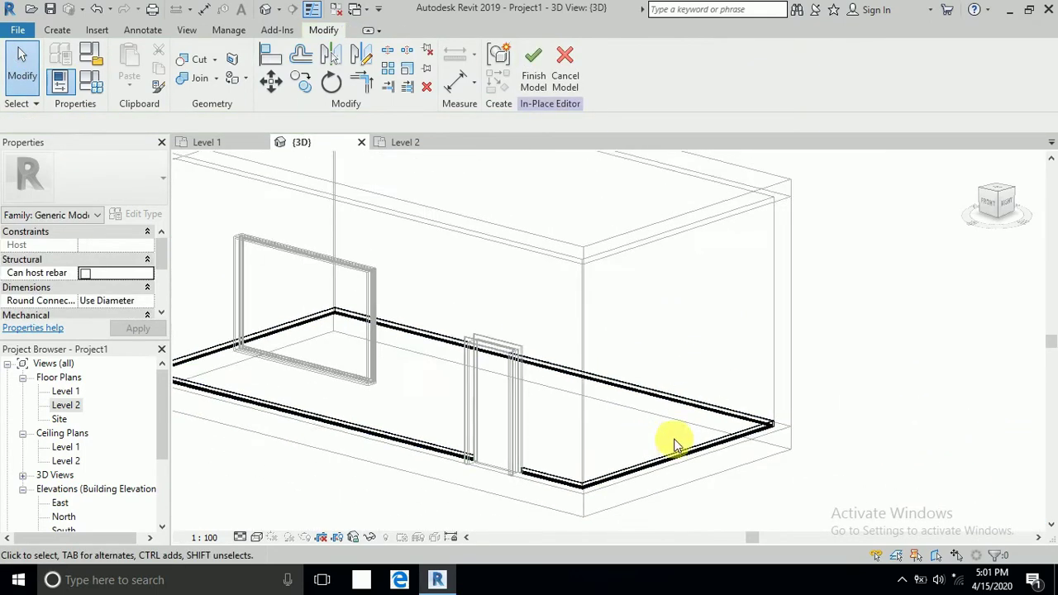
middle_drag(680, 426, 628, 459)
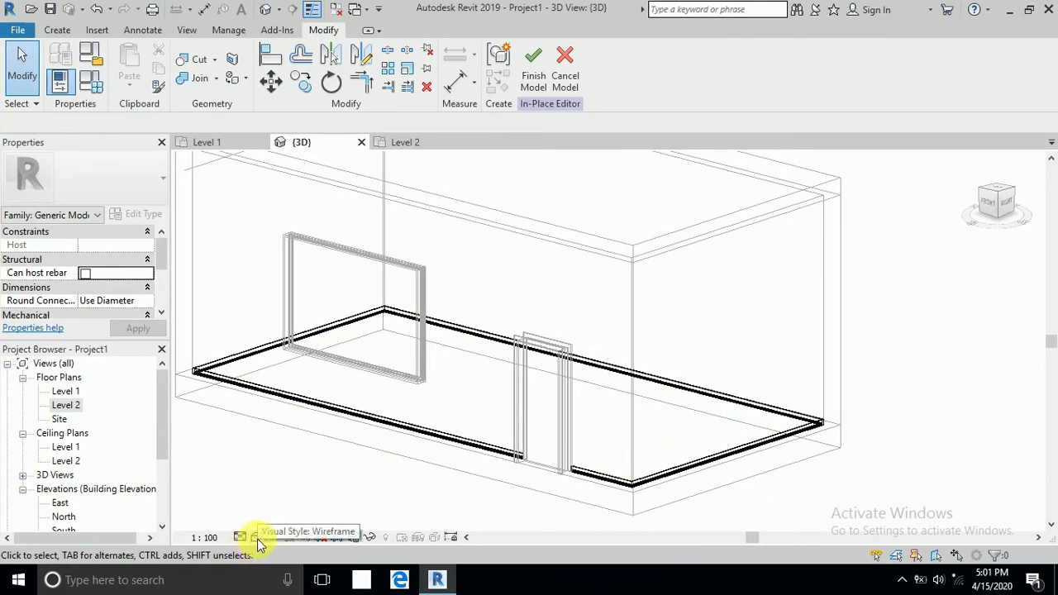
middle_drag(515, 465, 538, 463)
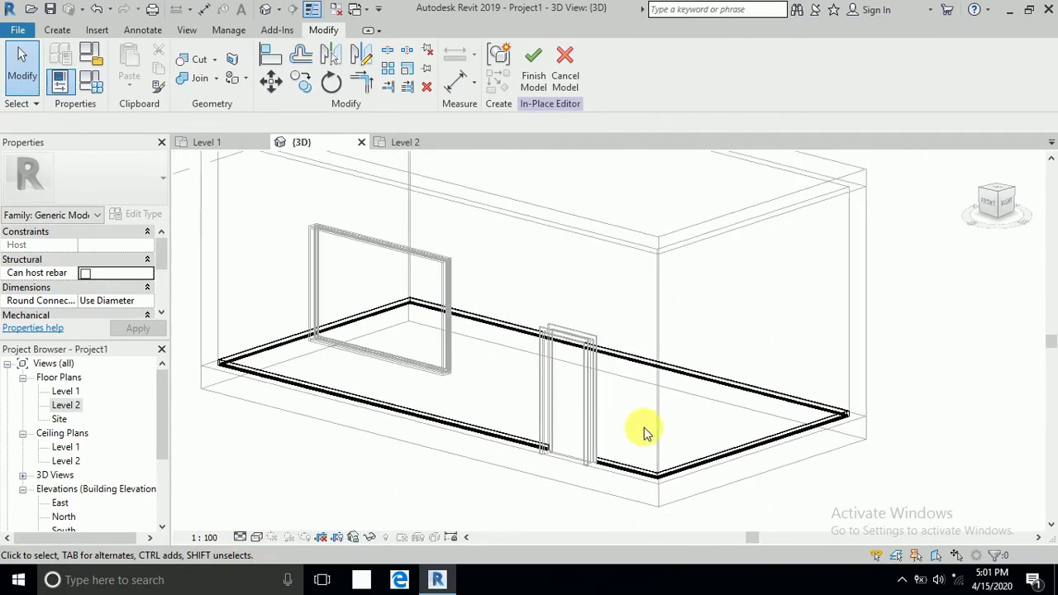
middle_drag(644, 429, 673, 449)
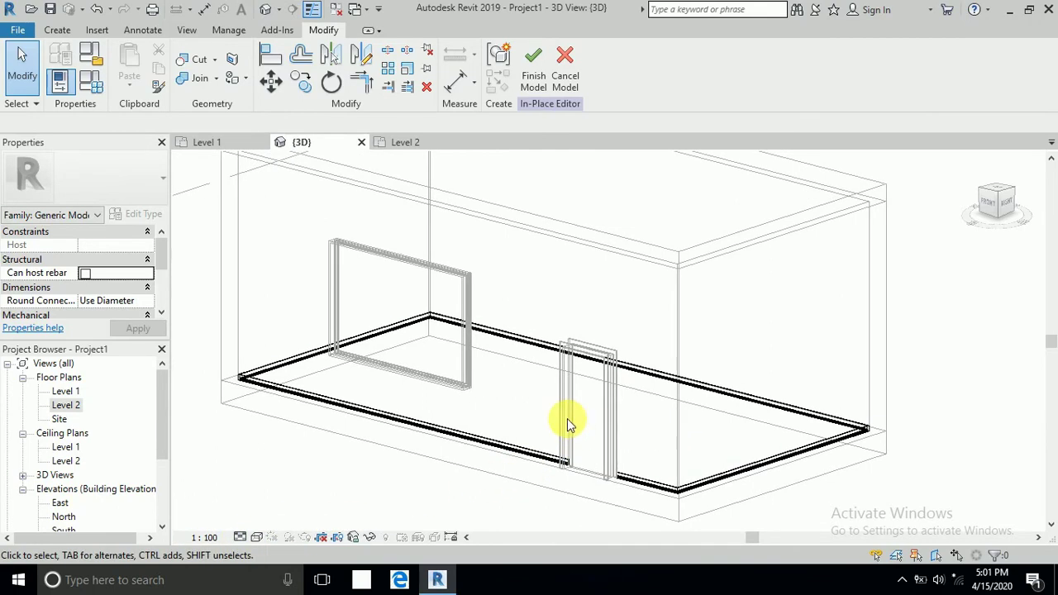
click(534, 66)
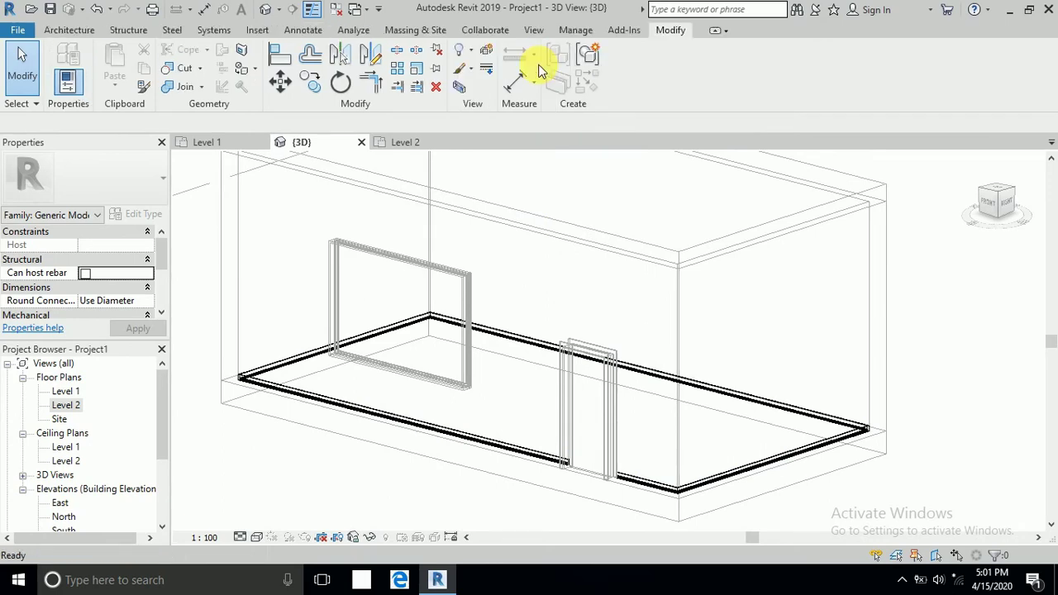
- Zoom in on the door in the front wall and select it
scroll(520, 421, down, 2)
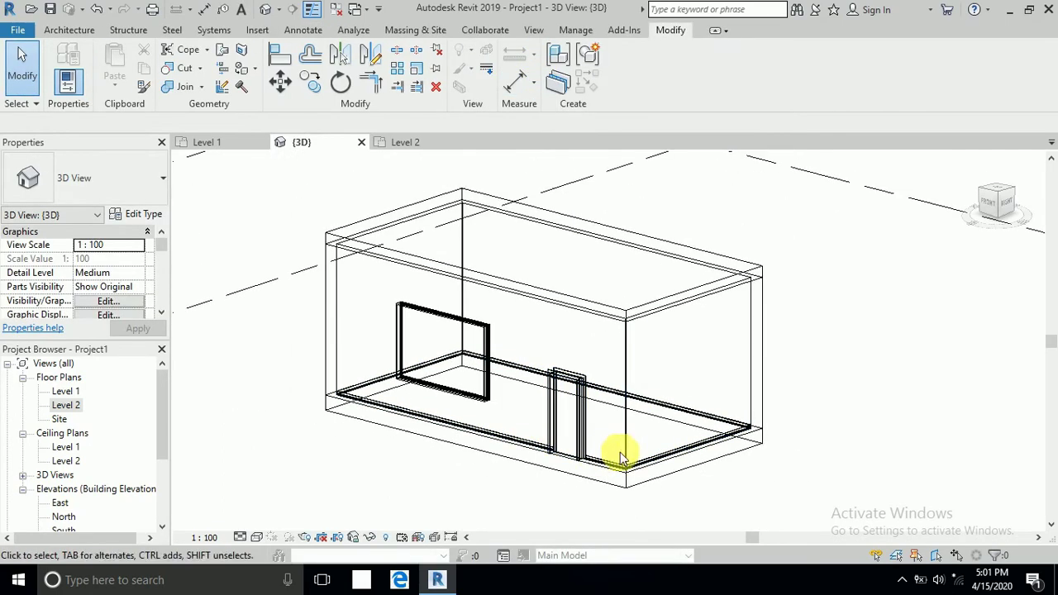
scroll(618, 472, up, 2)
scroll(602, 474, up, 1)
scroll(584, 457, up, 2)
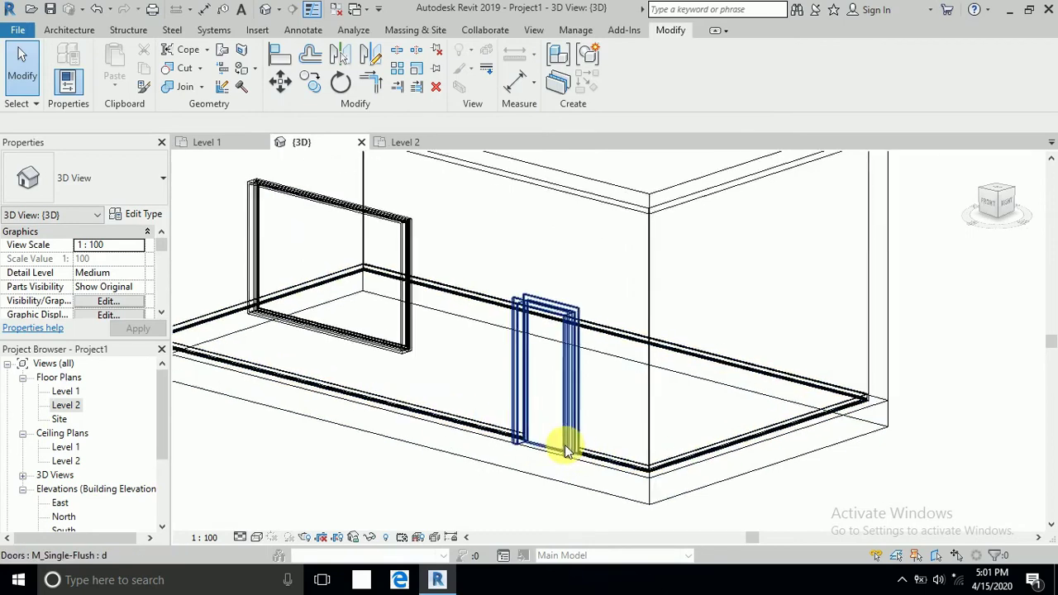
scroll(571, 446, up, 1)
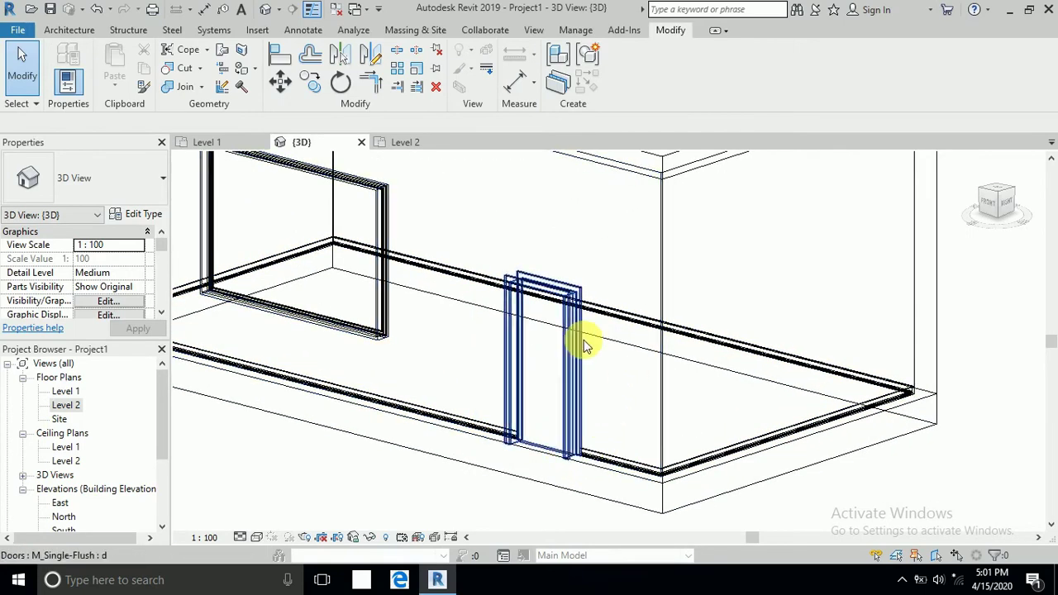
middle_drag(618, 405, 678, 413)
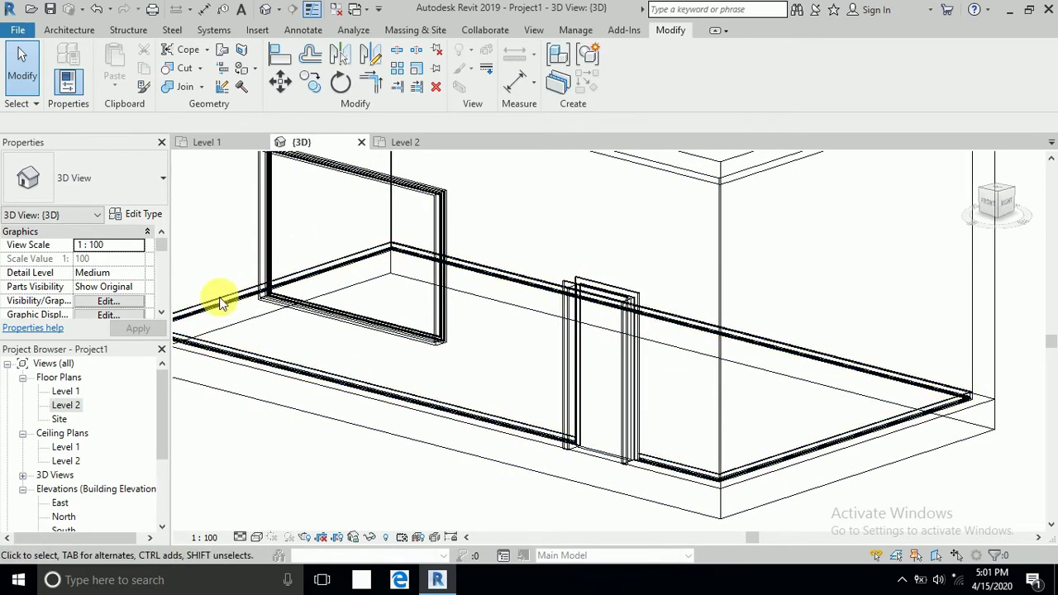
click(591, 426)
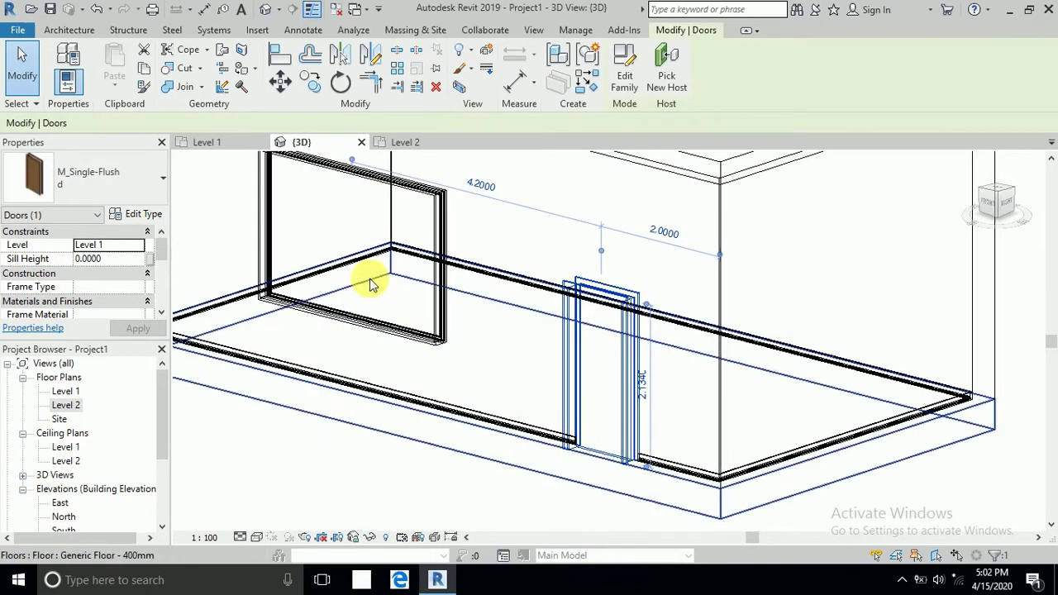
- Move the door further left along the front wall with Constrain enabled
click(280, 80)
scroll(508, 447, up, 3)
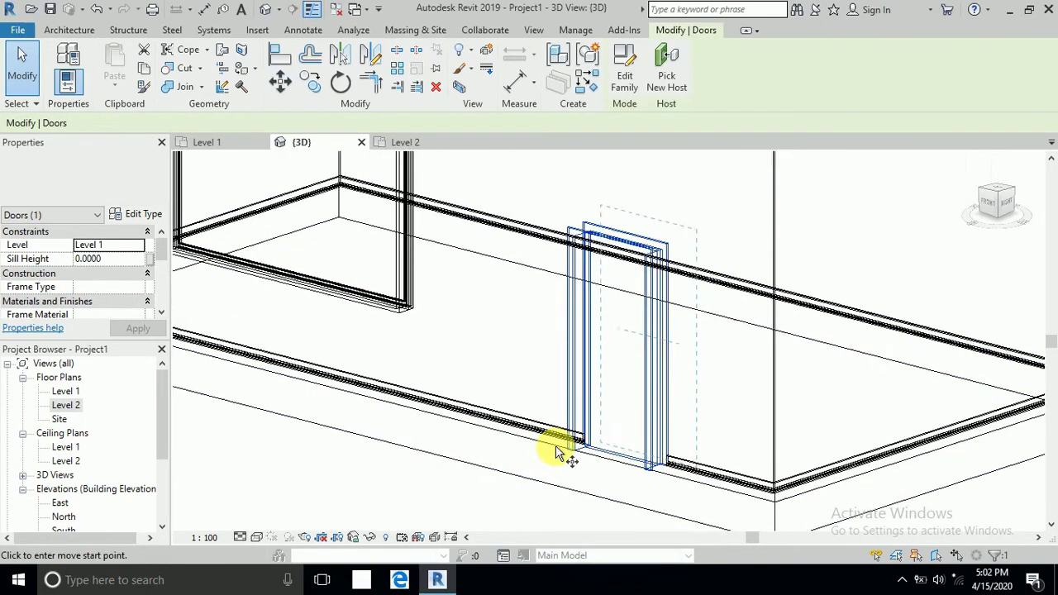
scroll(559, 448, up, 1)
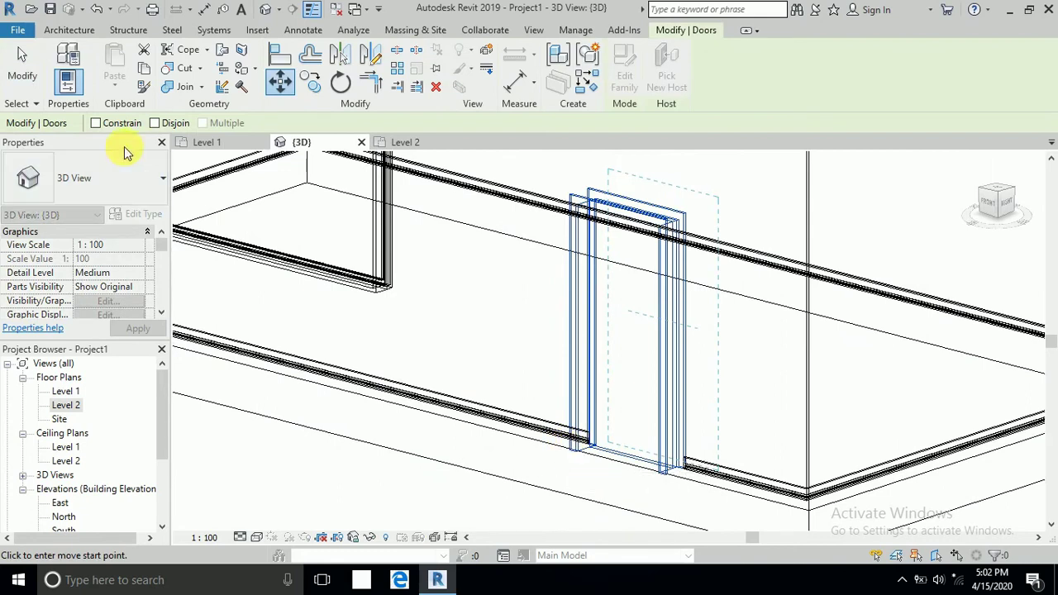
click(96, 123)
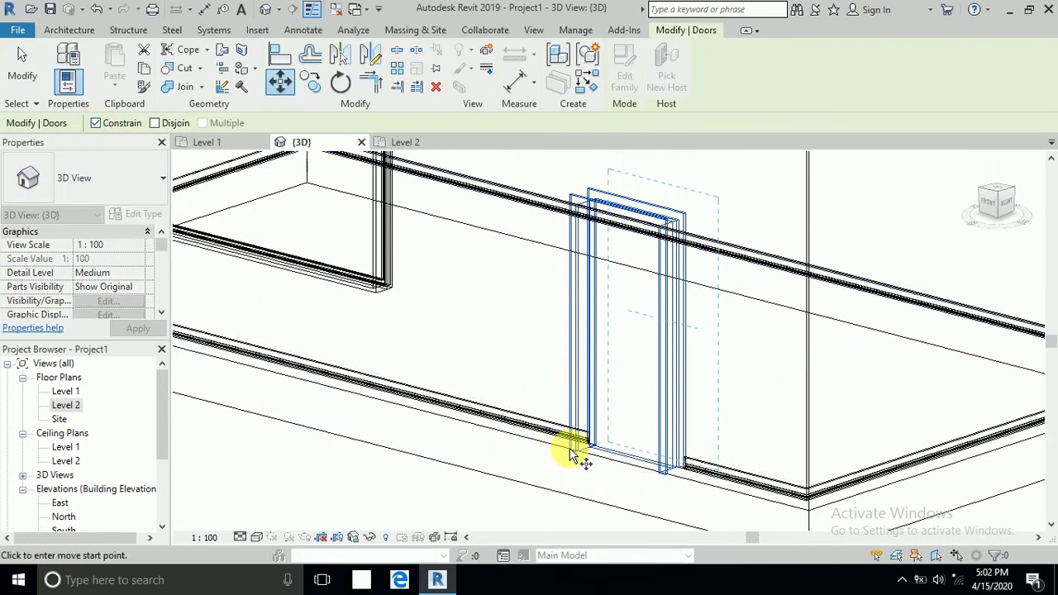
click(570, 453)
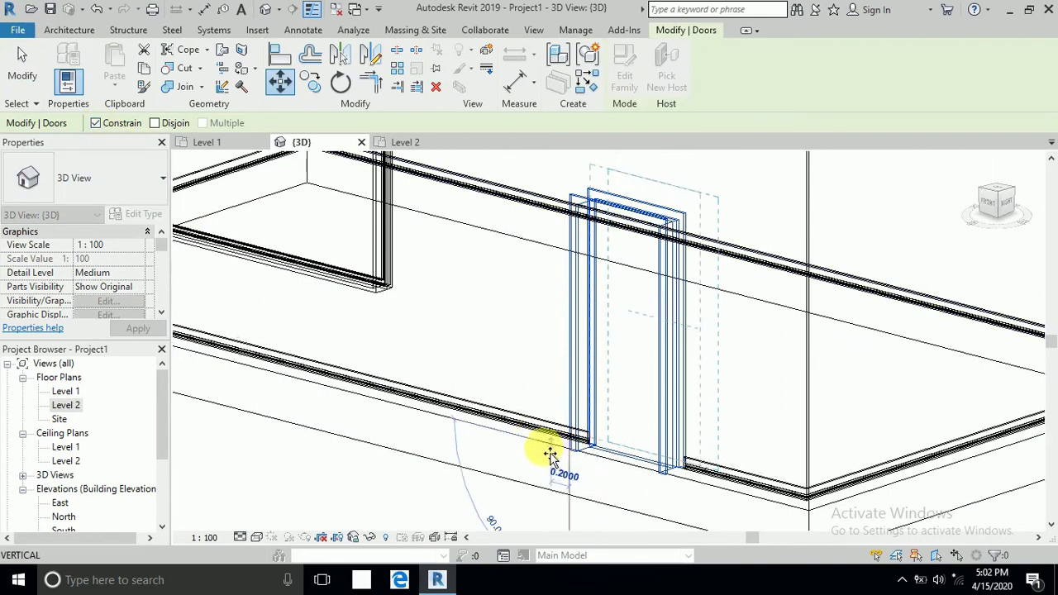
click(484, 435)
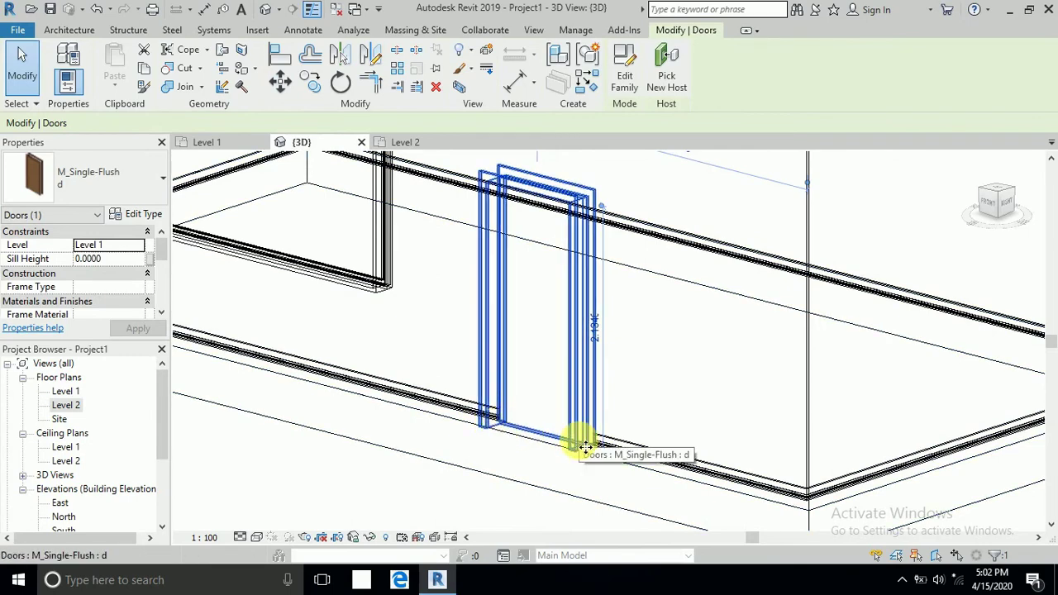
- Orbit and pan the 3D view to see the whole room again
scroll(580, 433, down, 1)
scroll(584, 435, down, 1)
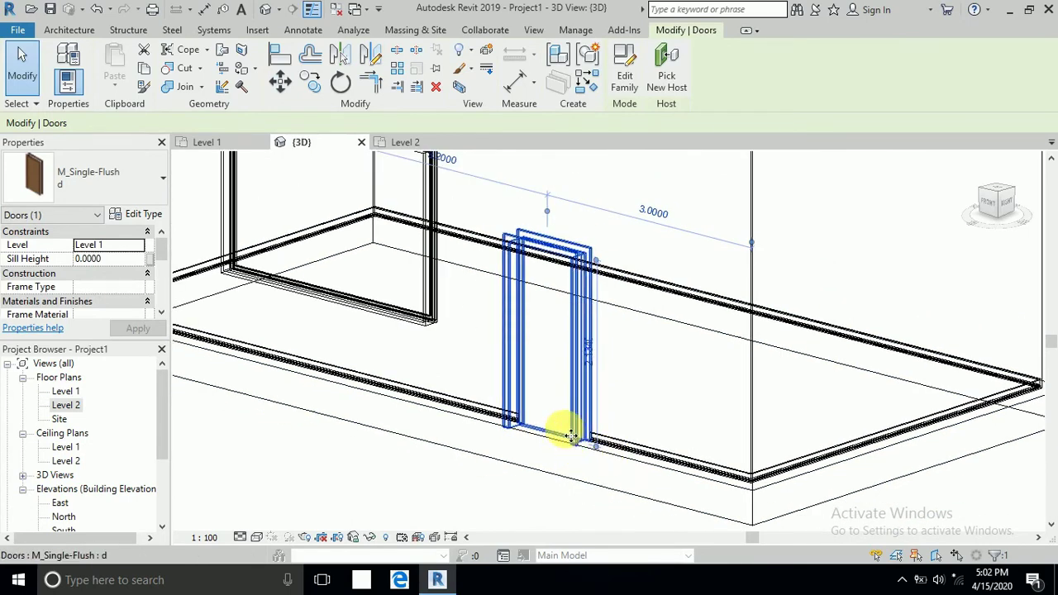
scroll(562, 427, down, 1)
scroll(562, 428, down, 1)
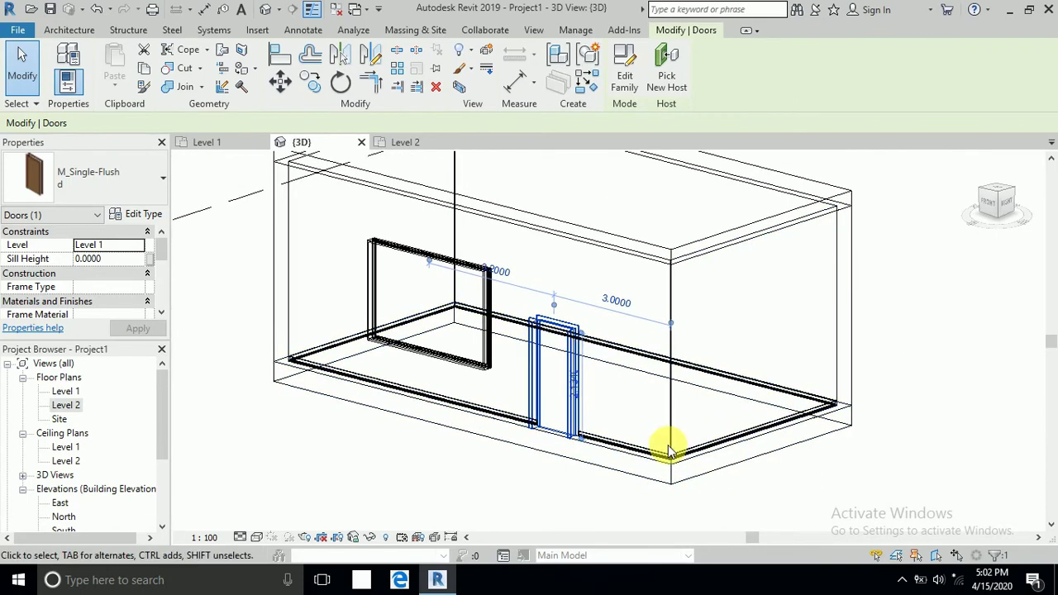
mouse_move(595, 436)
shift+middle_down()
mouse_move(472, 264)
mouse_move(432, 307)
shift+middle_up()
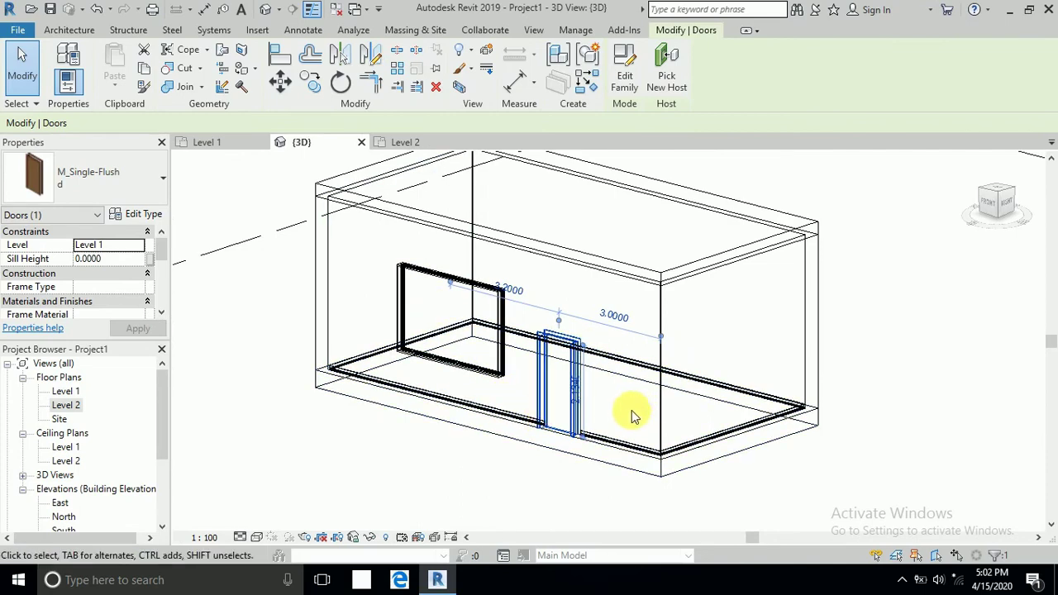
scroll(589, 437, up, 1)
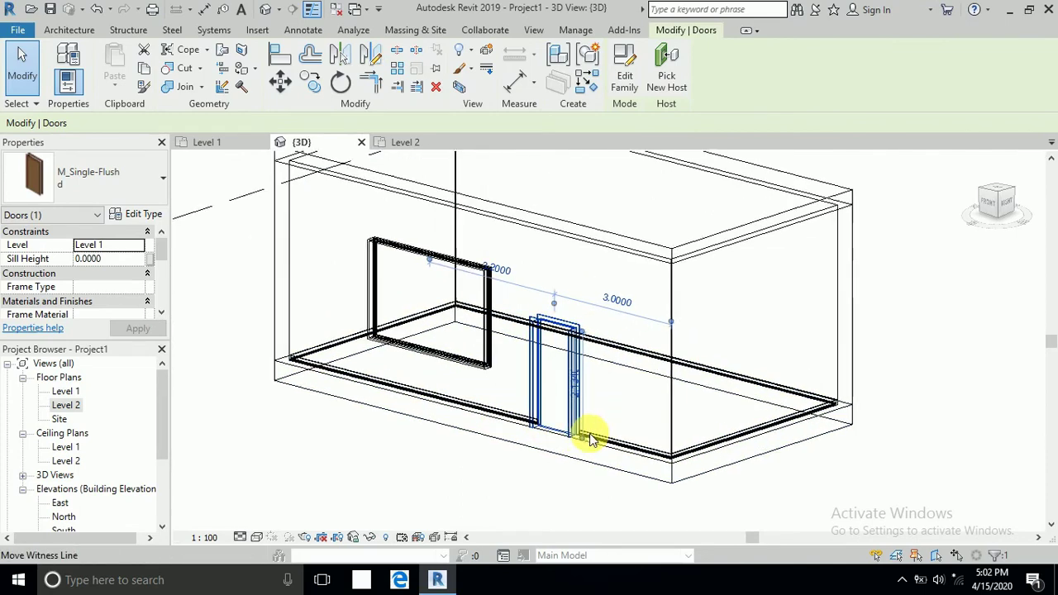
scroll(589, 437, up, 1)
middle_drag(644, 425, 642, 442)
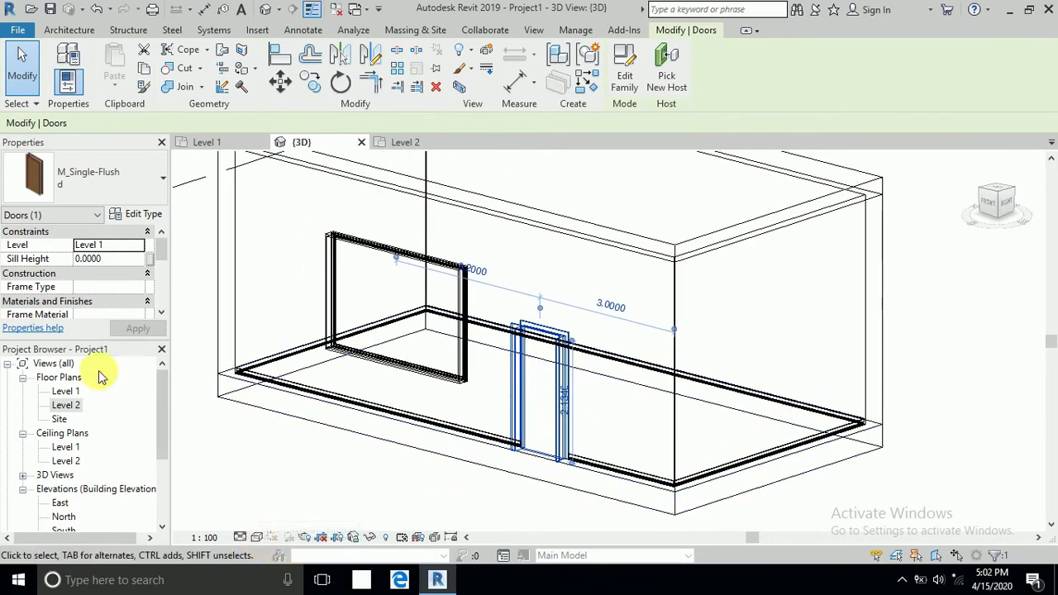
- Look at the Level 1 floor plan, then return to the default 3D view
double_click(68, 392)
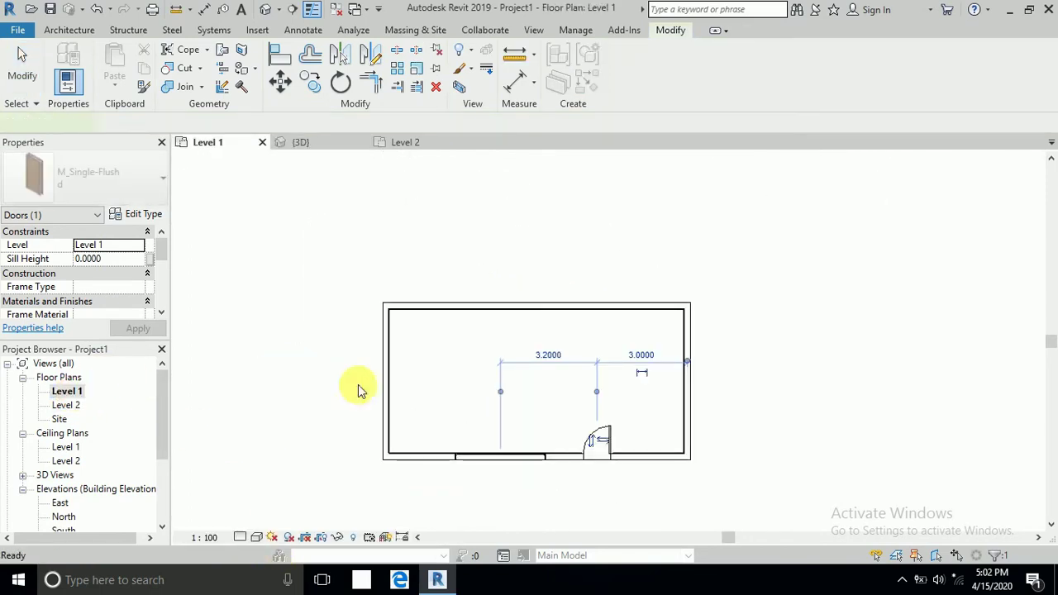
click(432, 366)
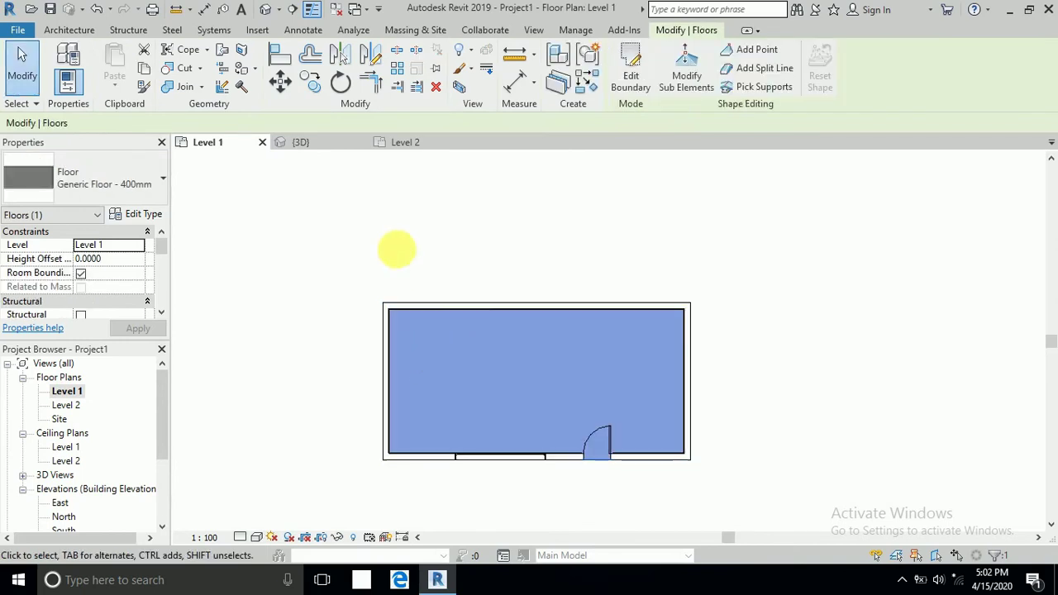
click(395, 234)
click(279, 10)
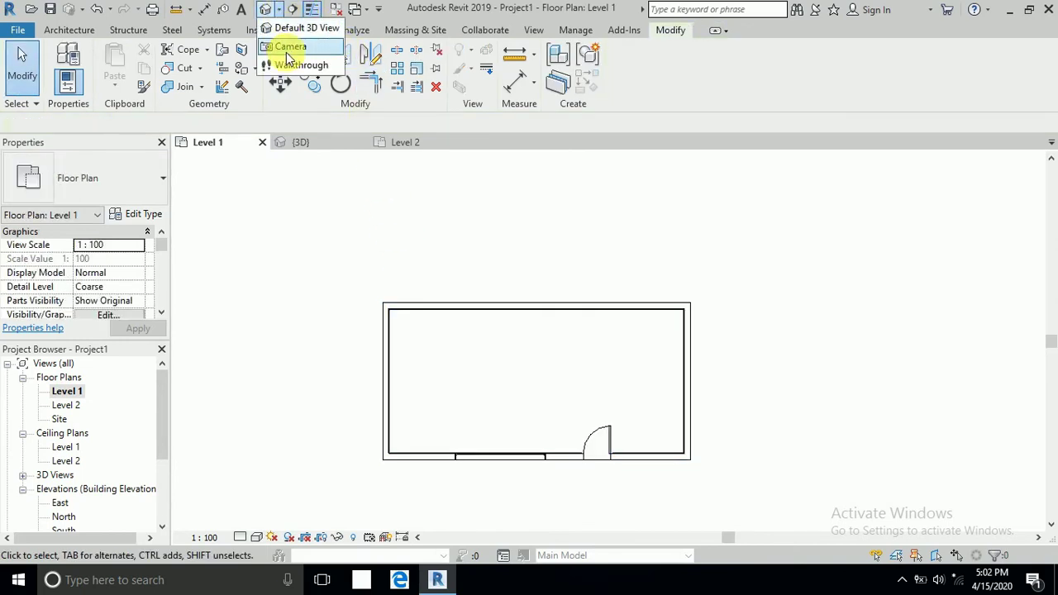
click(266, 10)
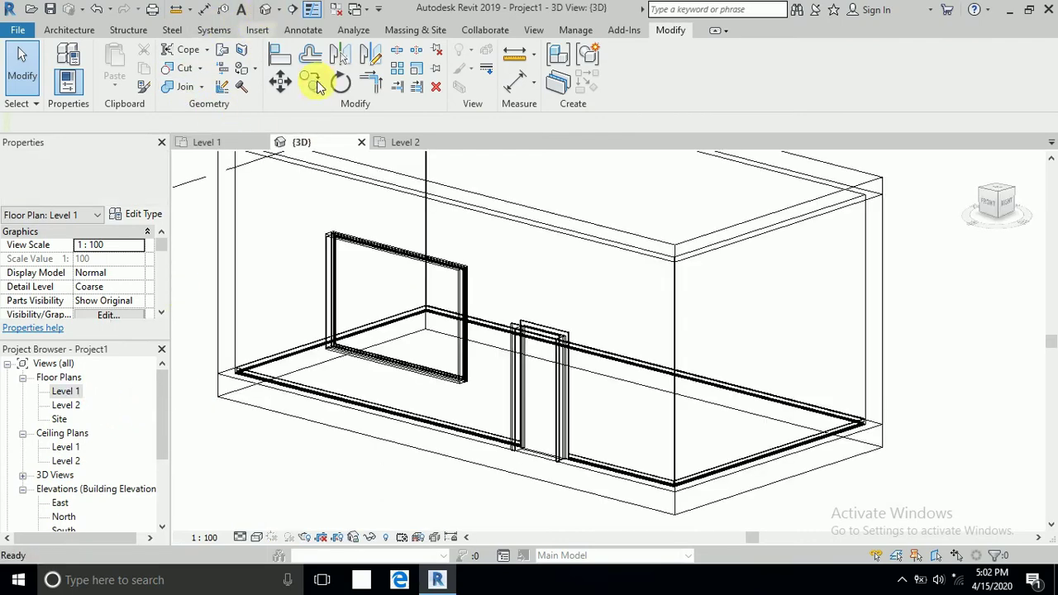
- Check the skirting model's Phase Created, keeping it New Construction, then deselect it
click(610, 366)
scroll(142, 304, down, 3)
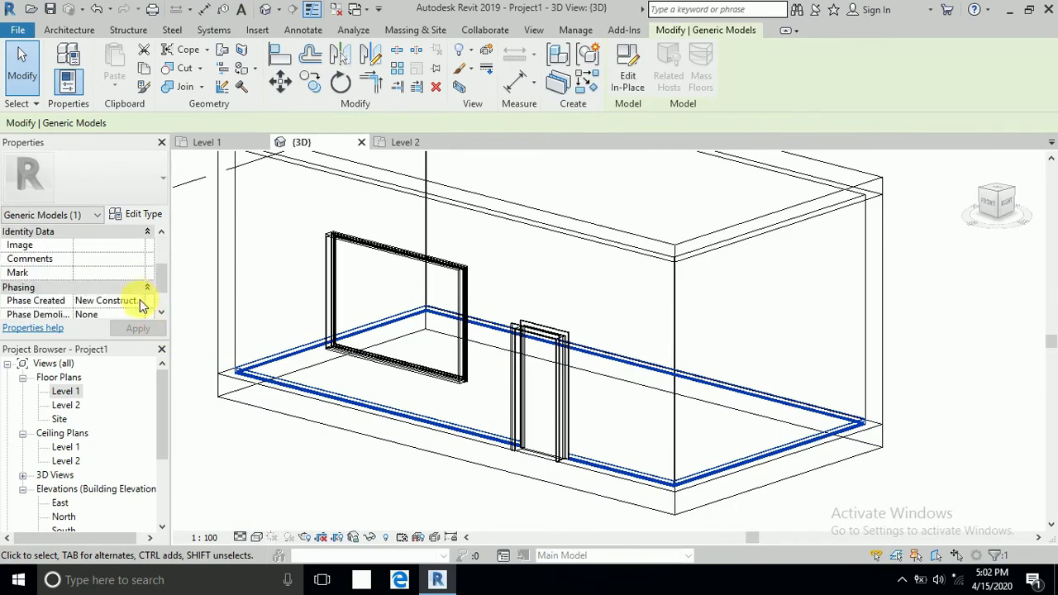
scroll(142, 305, down, 1)
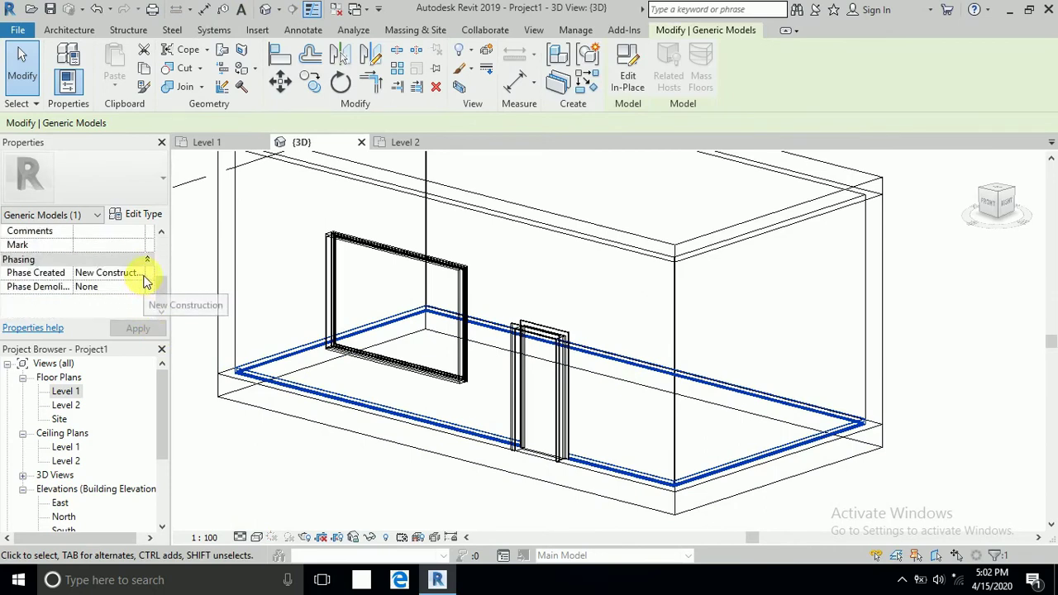
click(142, 279)
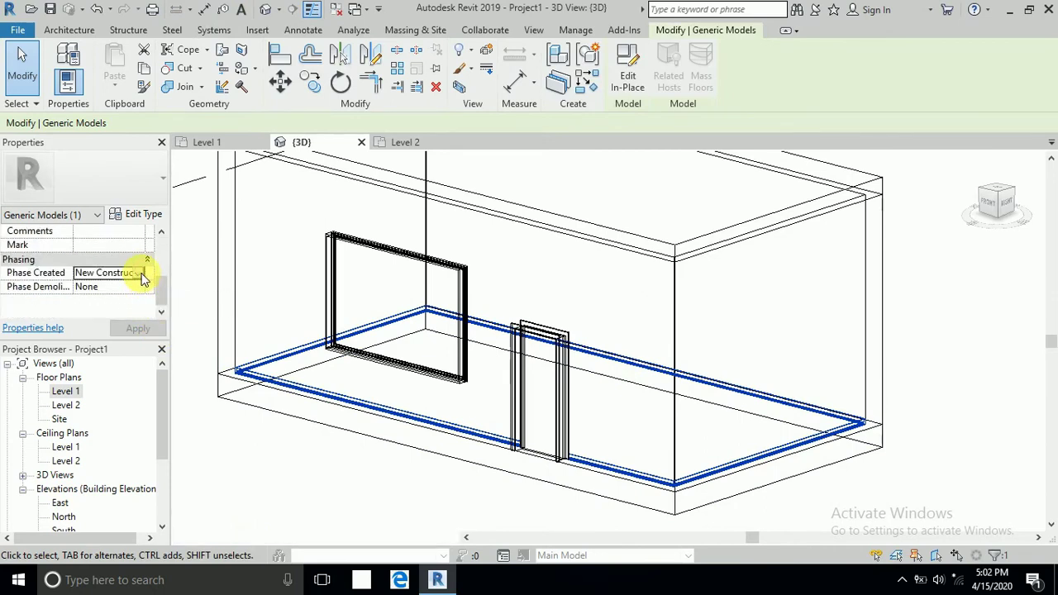
click(197, 275)
click(595, 437)
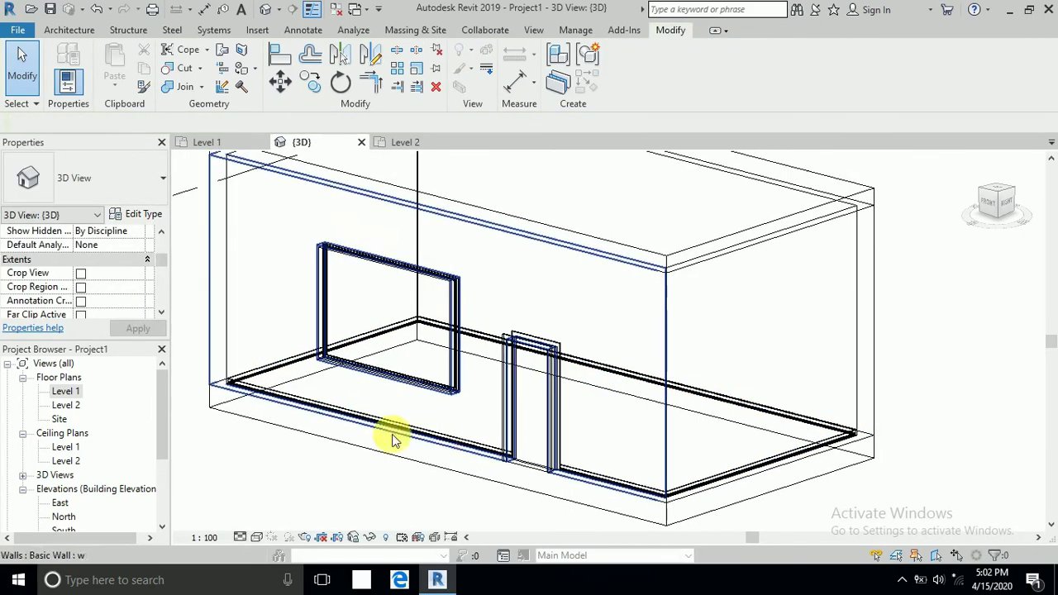
- Shade the 3D view Realistic, then start a camera from the Level 1 floor plan
click(258, 538)
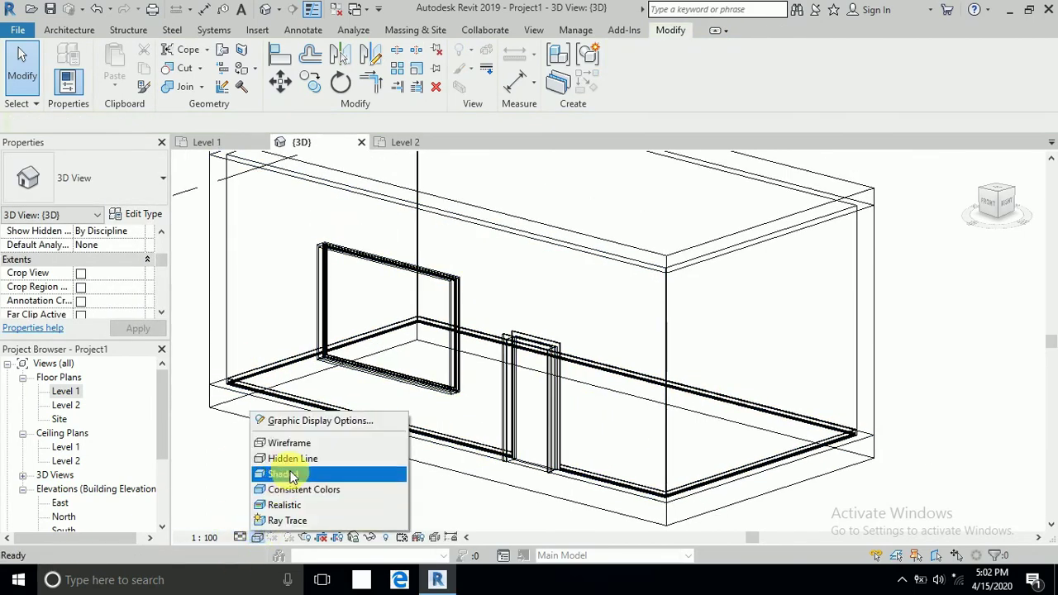
click(287, 506)
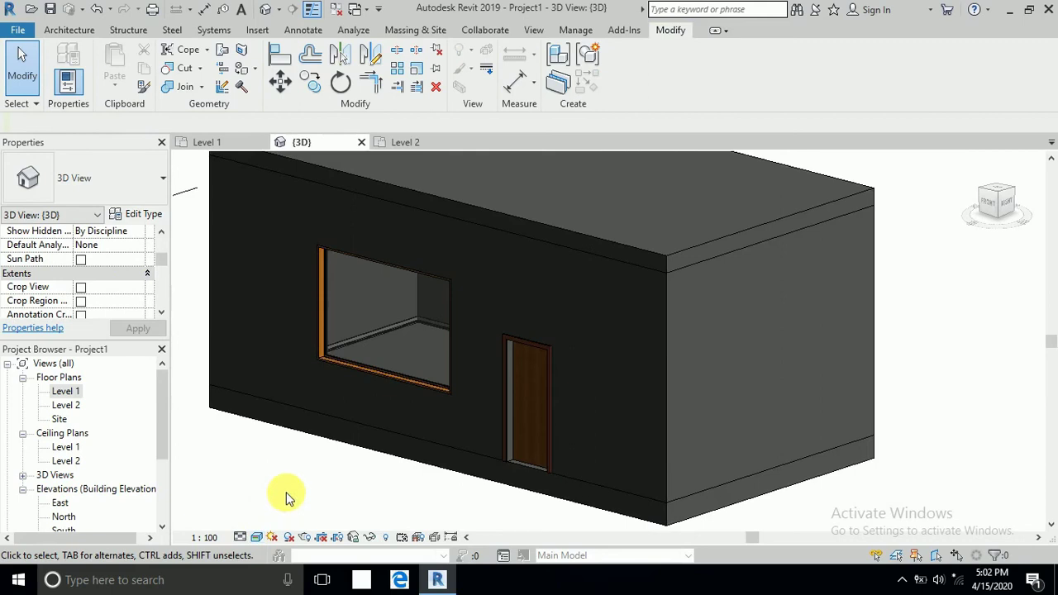
double_click(65, 392)
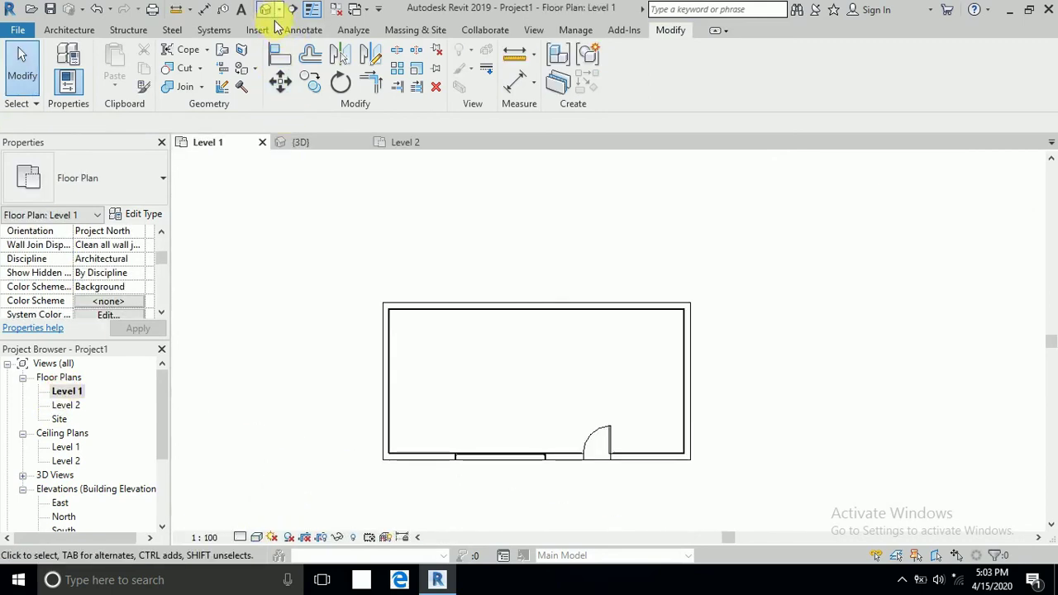
click(279, 10)
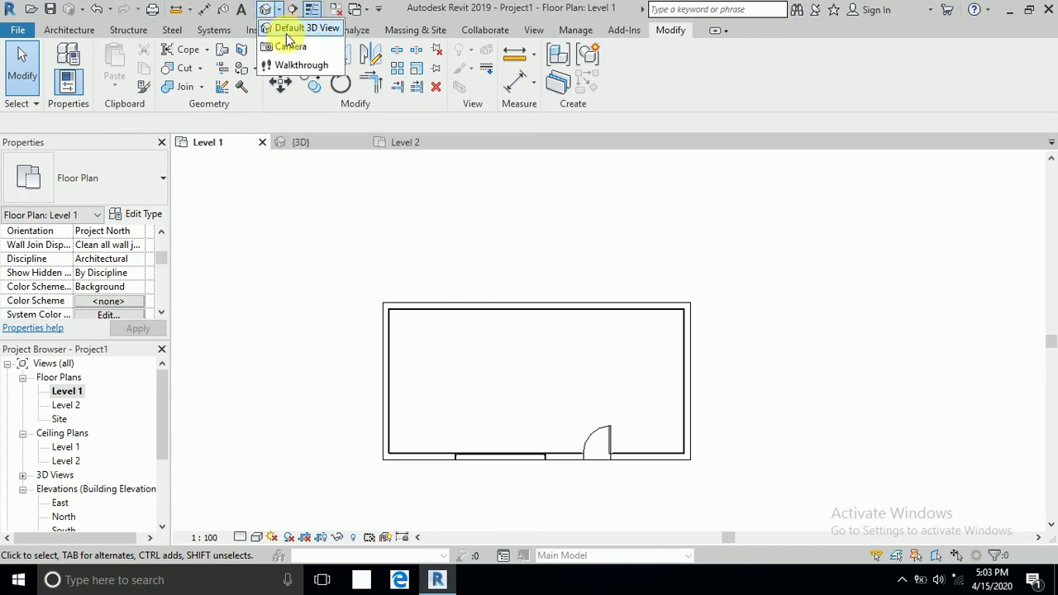
click(290, 44)
- Place the camera eye near the door, aimed into the room, creating 3D View 1
scroll(628, 418, up, 1)
click(662, 423)
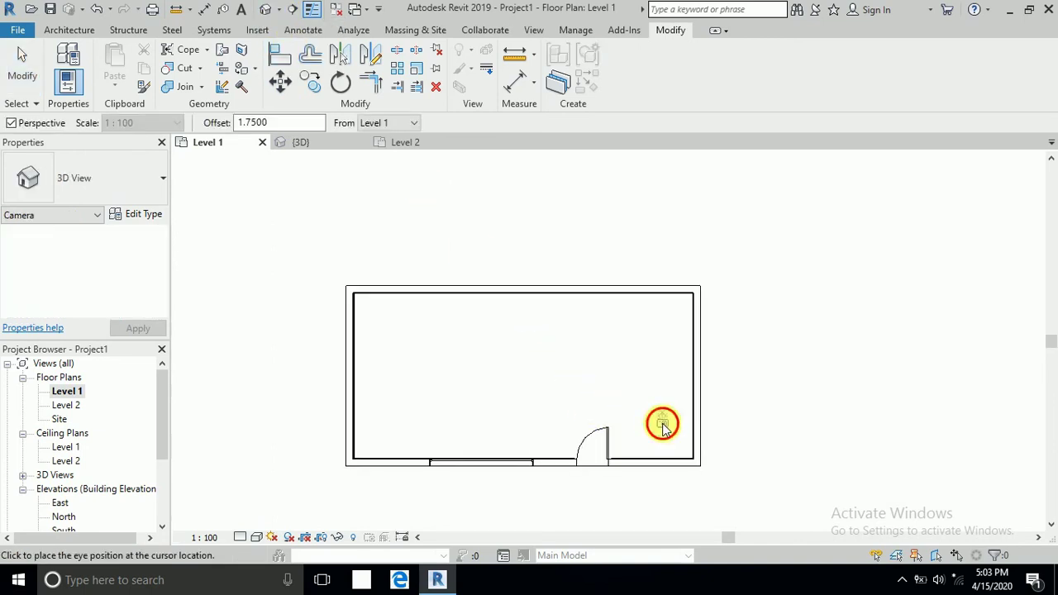
click(367, 310)
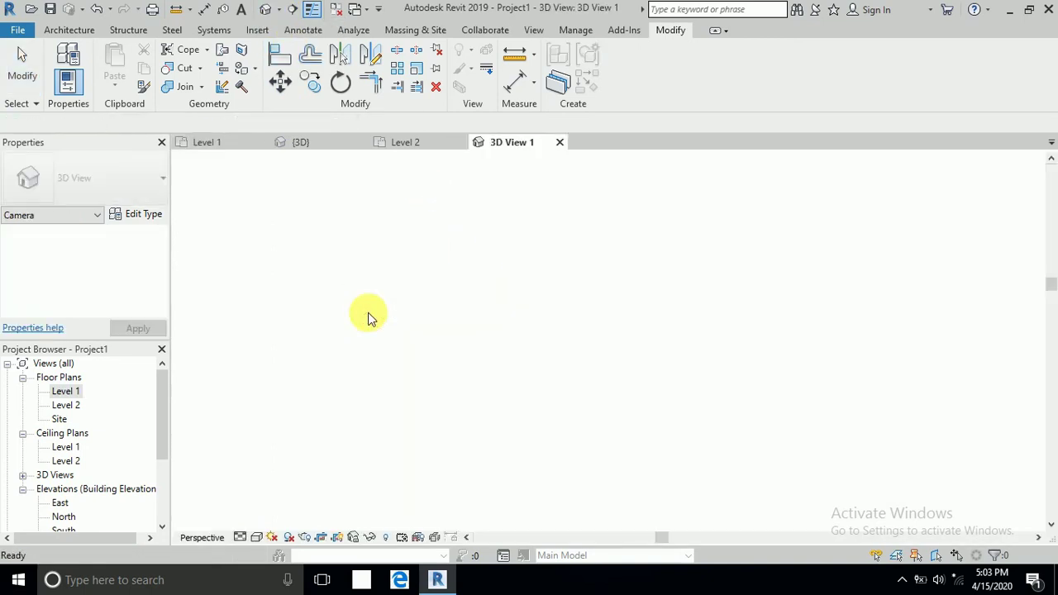
- Shade 3D View 1 Realistic and frame the skirting at the room corner
click(256, 537)
click(277, 506)
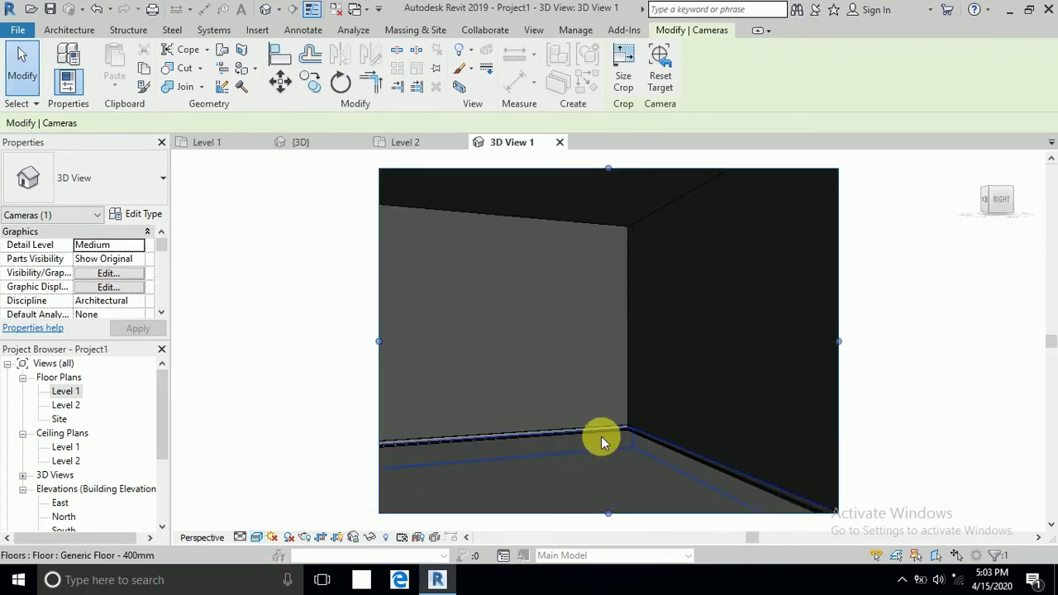
scroll(601, 436, up, 5)
scroll(768, 394, up, 2)
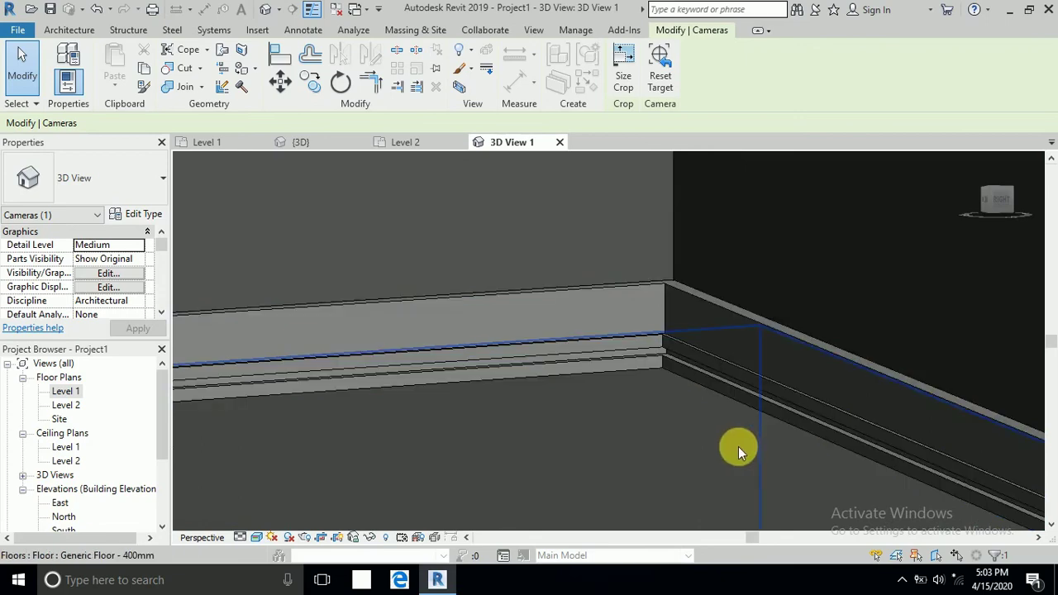
scroll(671, 467, up, 2)
scroll(654, 471, down, 2)
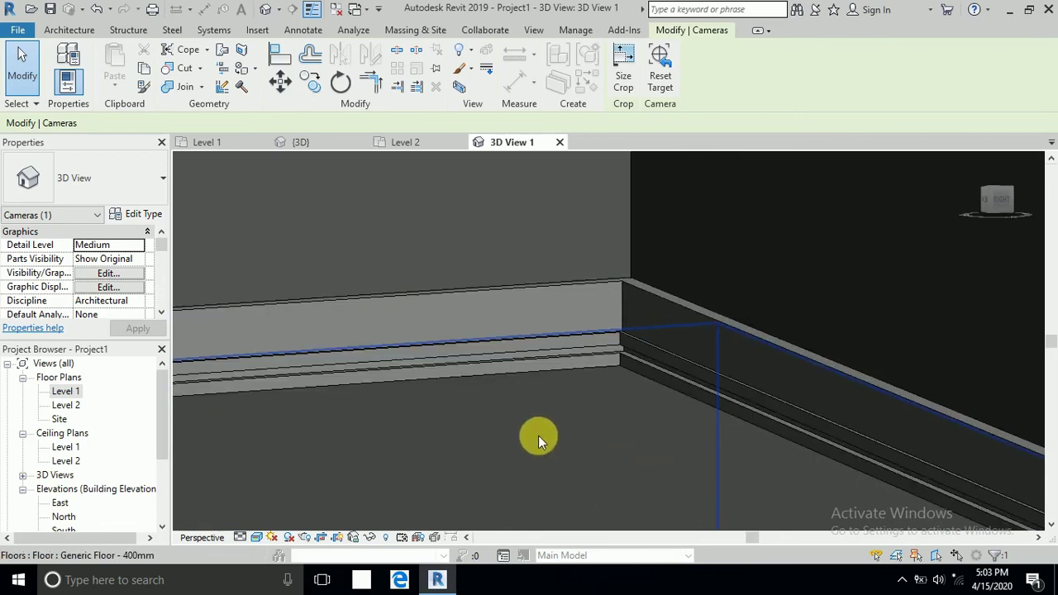
scroll(659, 370, down, 1)
scroll(659, 370, down, 2)
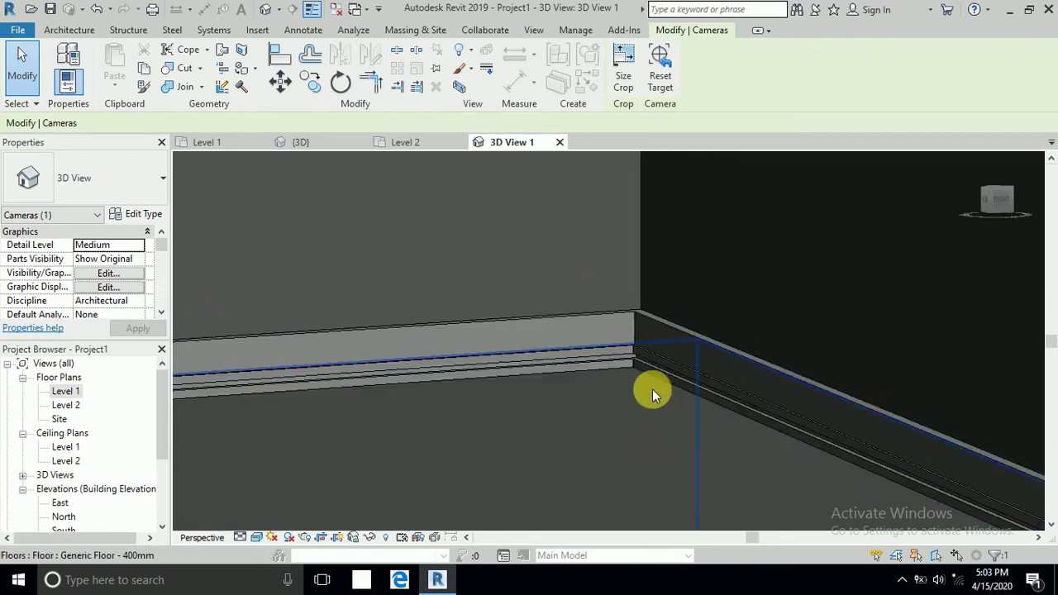
middle_drag(652, 389, 645, 328)
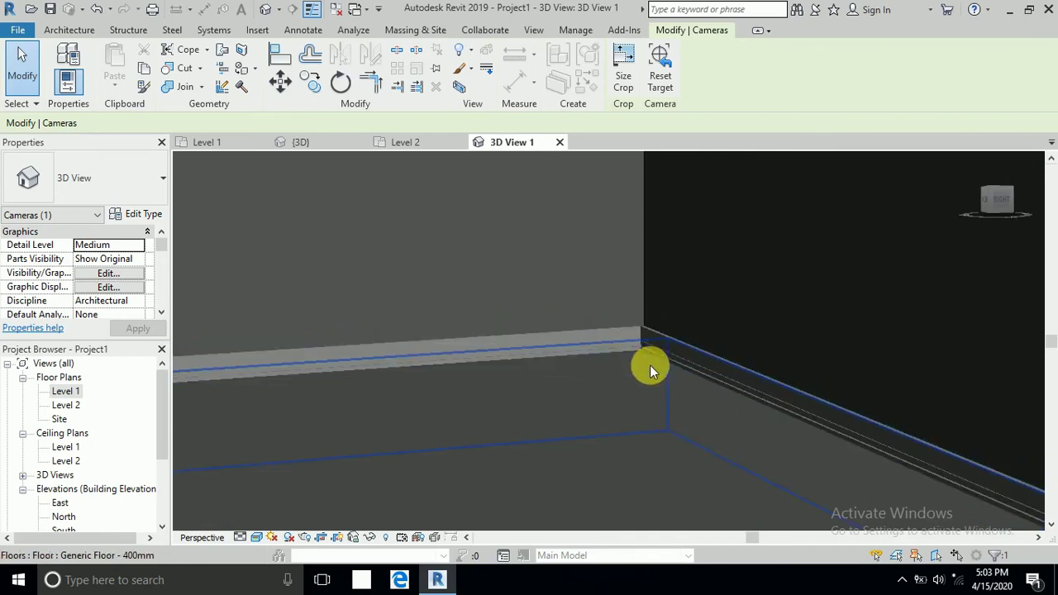